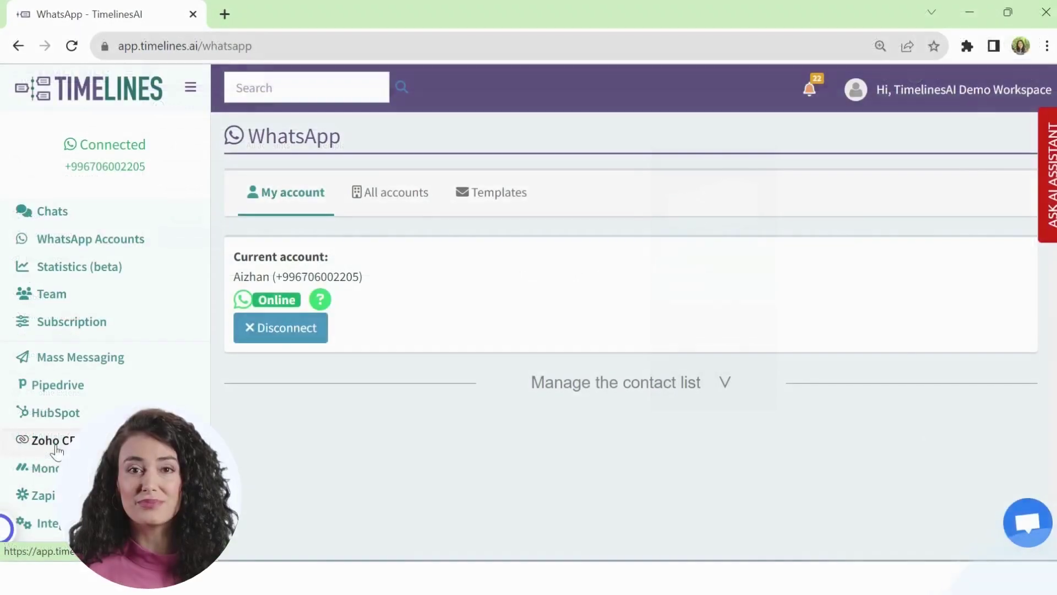
# - Connect Zoho CRM by authorizing TimelinesAI for the portal7821 organization
pyautogui.click(40, 316)
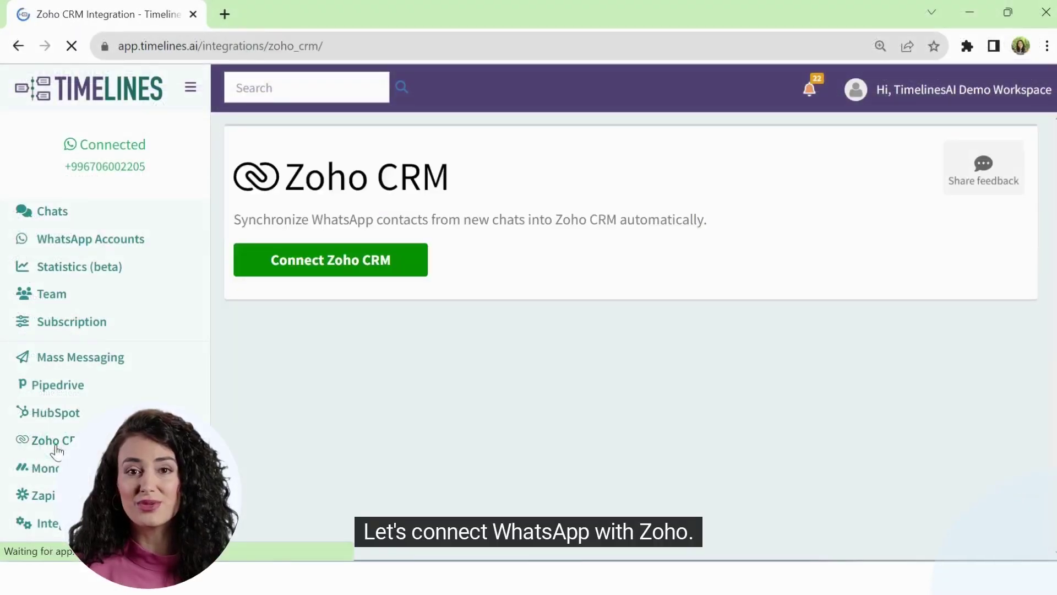
pyautogui.click(339, 269)
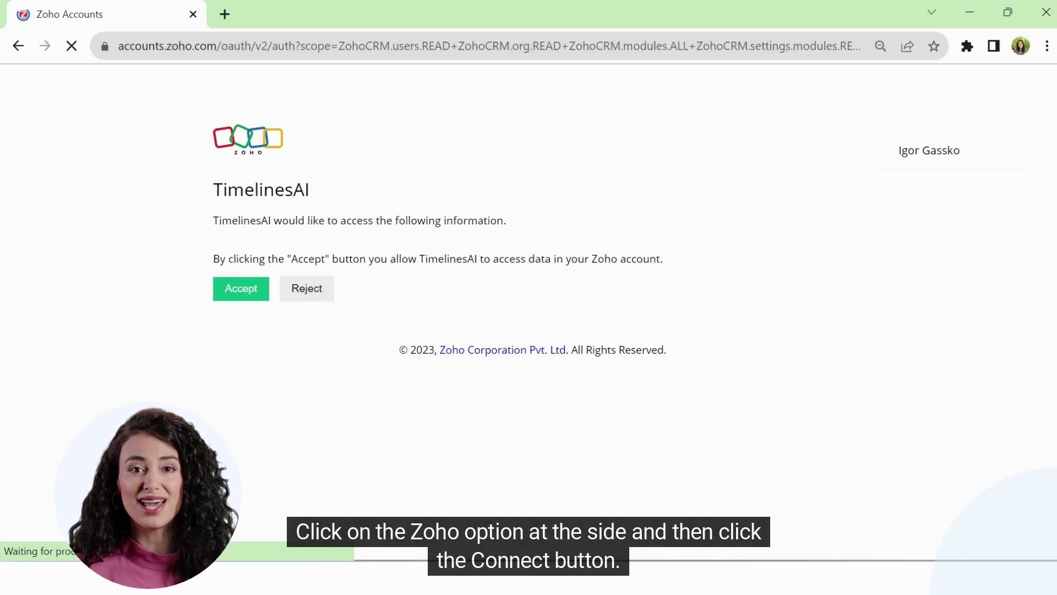
pyautogui.click(445, 254)
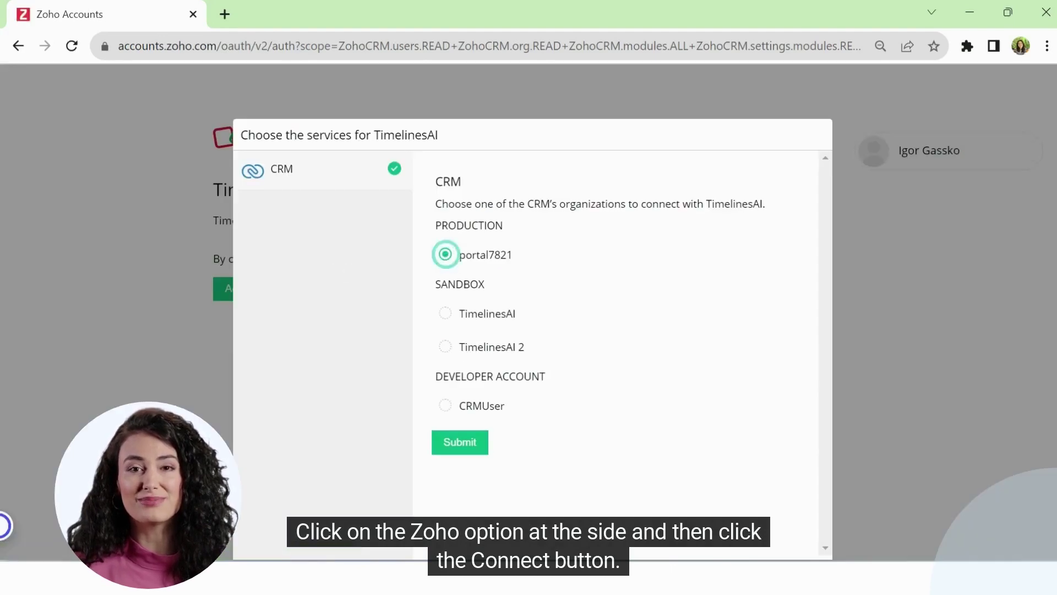
pyautogui.click(461, 444)
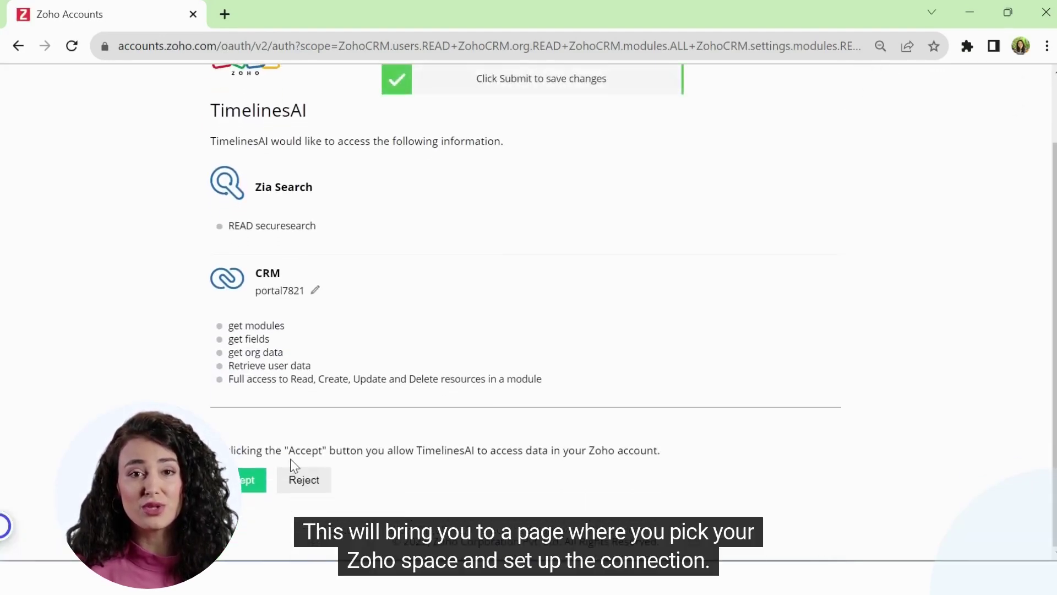
pyautogui.click(246, 488)
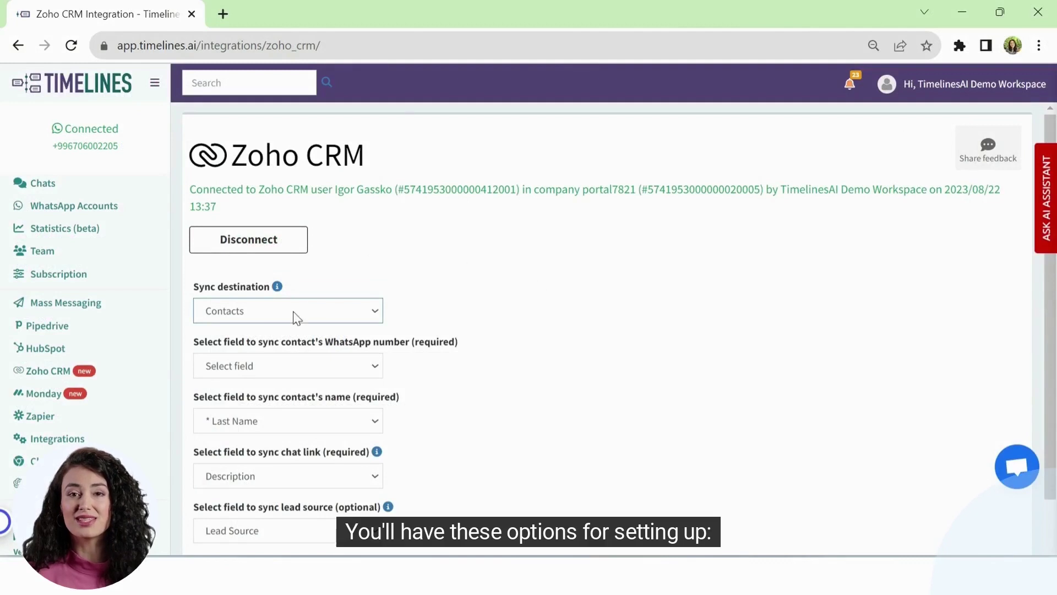
# - Sync new contacts into the Leads module with the WhatsApp number in Phone
pyautogui.click(290, 312)
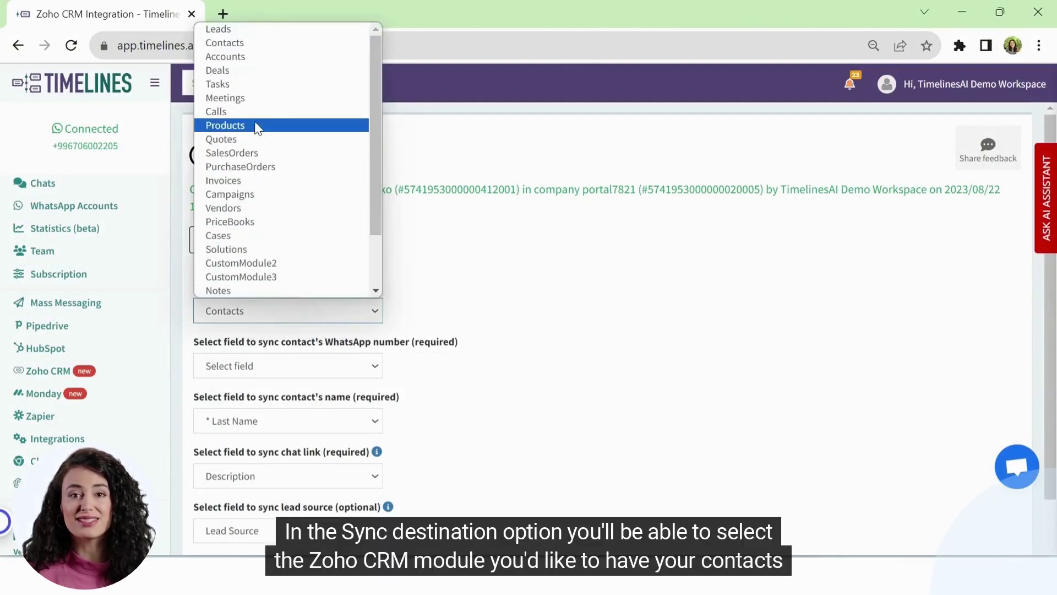
pyautogui.click(229, 31)
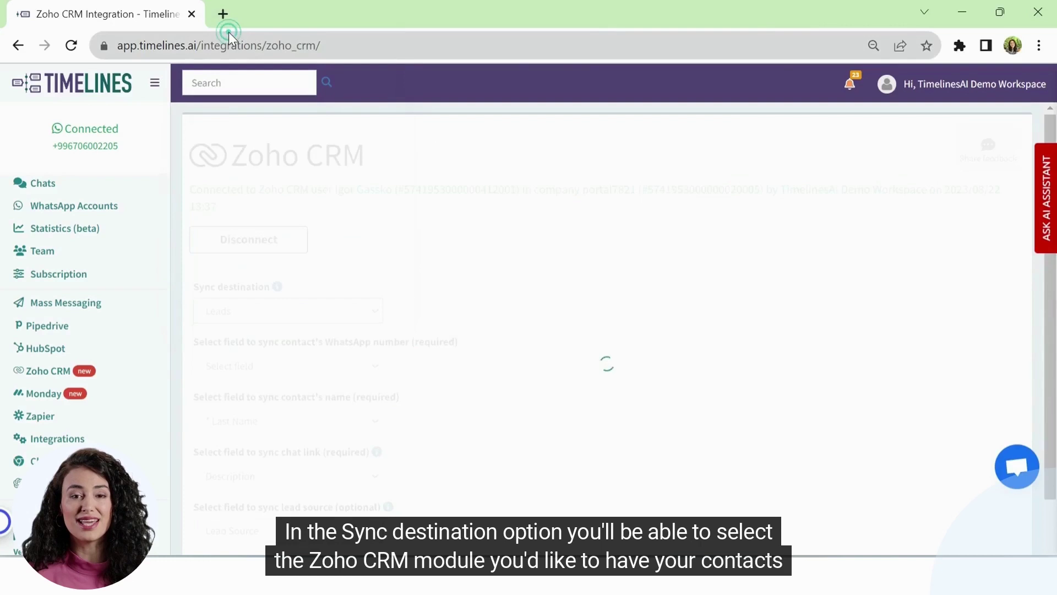
pyautogui.scroll(-1, 424, 329)
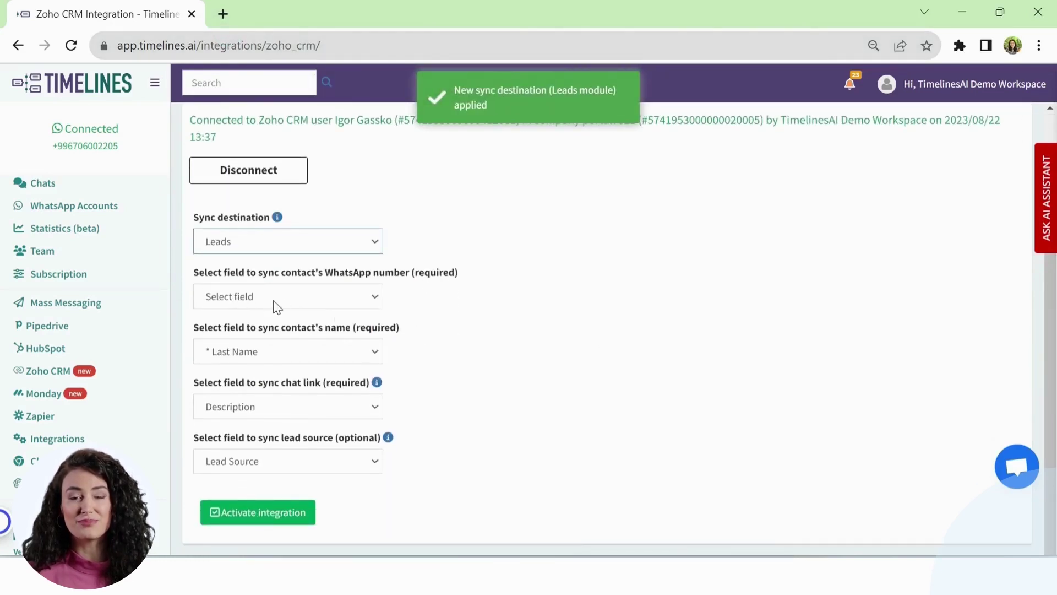
pyautogui.click(300, 300)
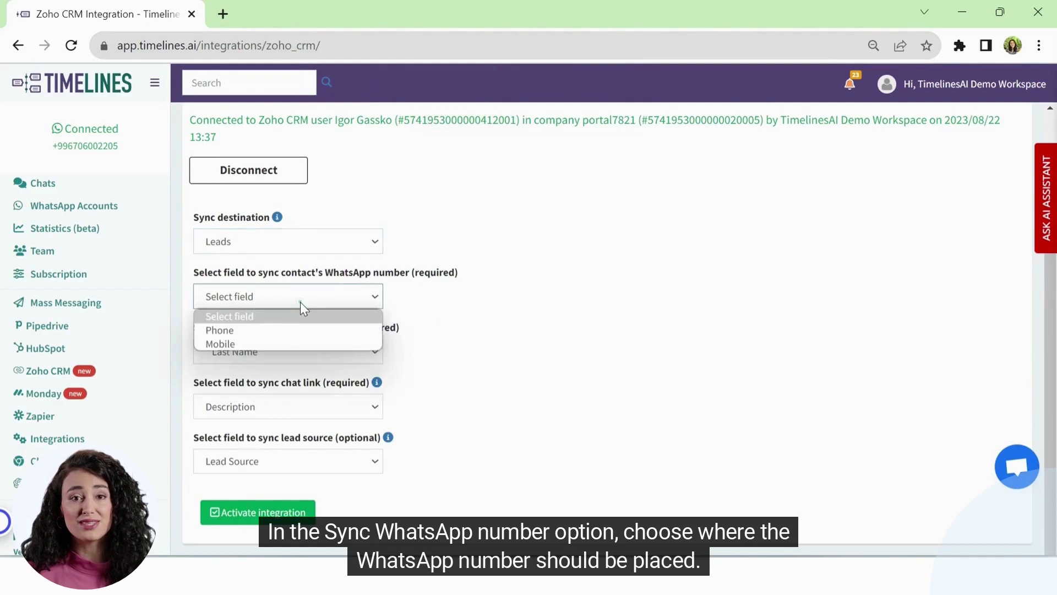
pyautogui.click(270, 333)
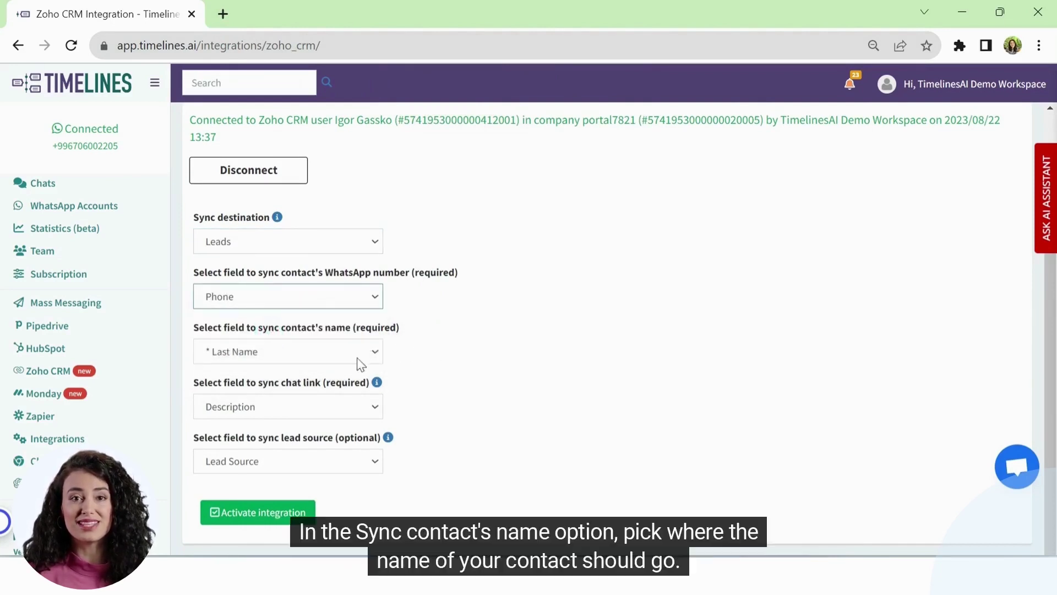
# - Keep Last Name, Description and Lead Source for the name, chat link and source fields
pyautogui.click(339, 355)
pyautogui.click(274, 395)
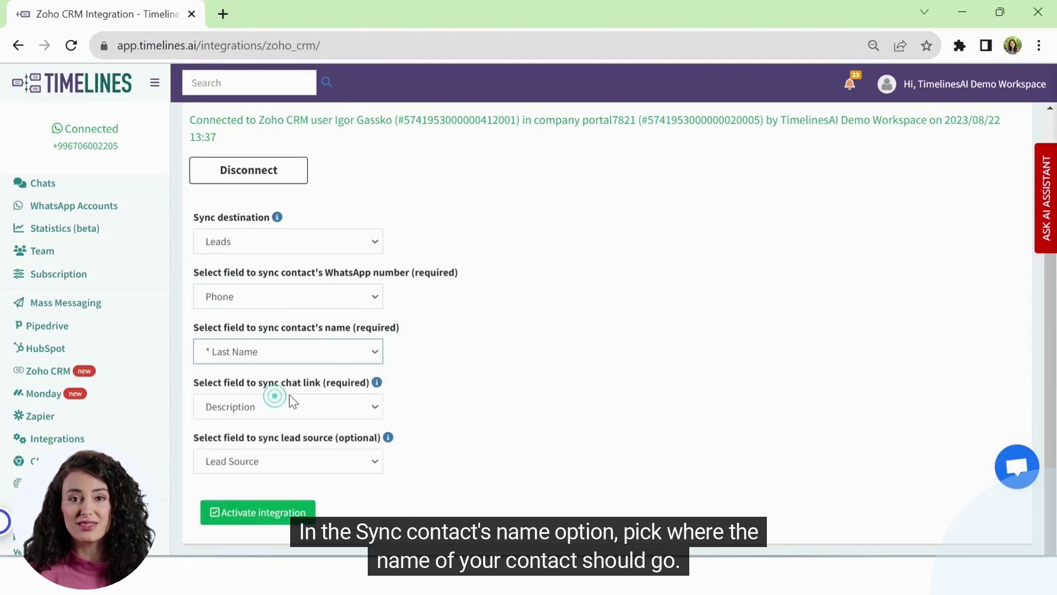
pyautogui.click(324, 409)
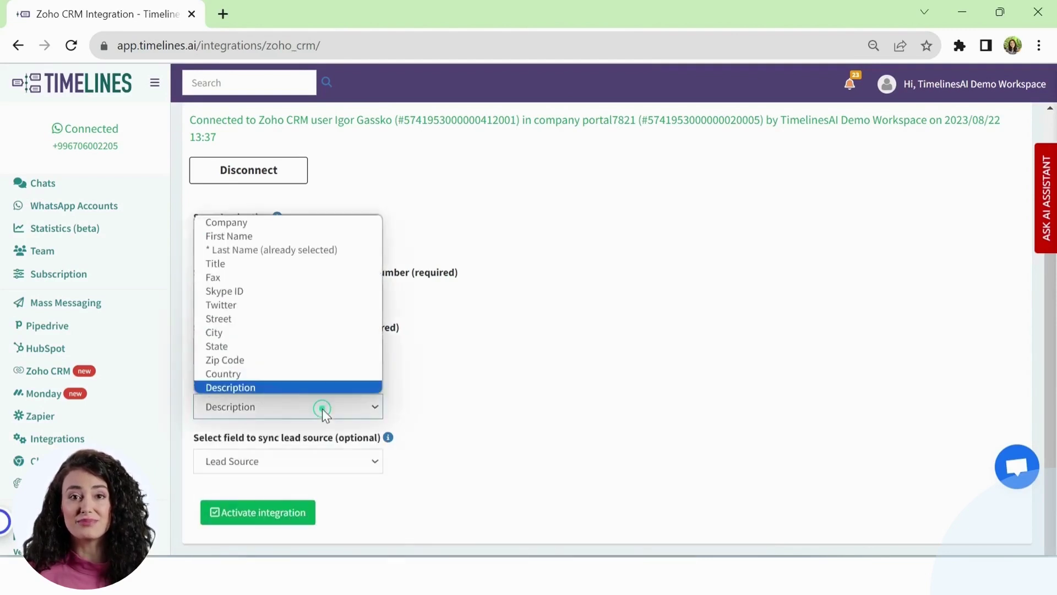
pyautogui.click(238, 391)
pyautogui.click(263, 462)
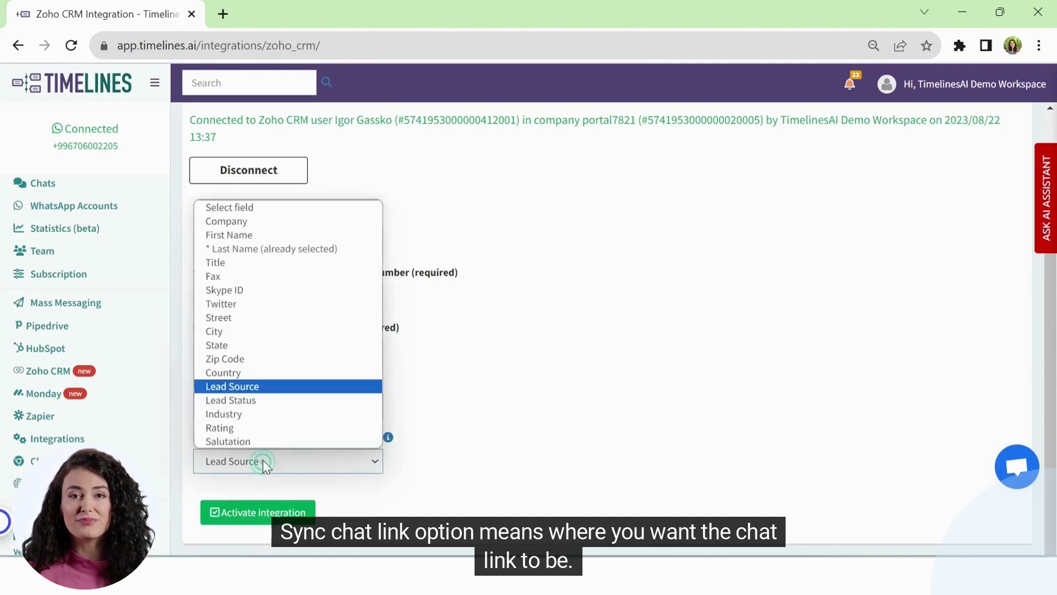
pyautogui.click(250, 390)
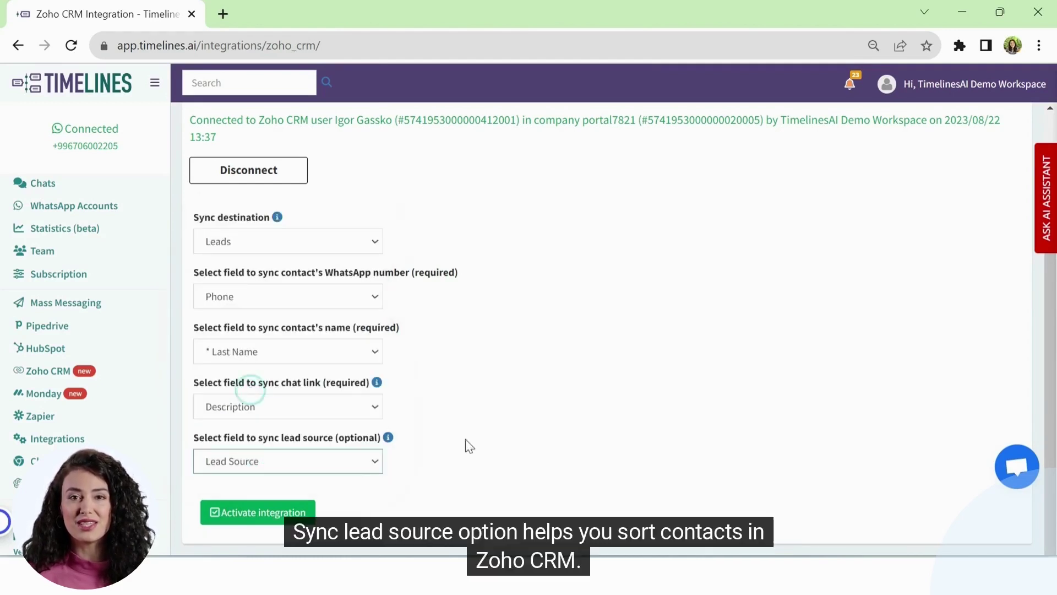
# - Activate and test the integration, then go to the Zoho CRM Leads list
pyautogui.click(233, 517)
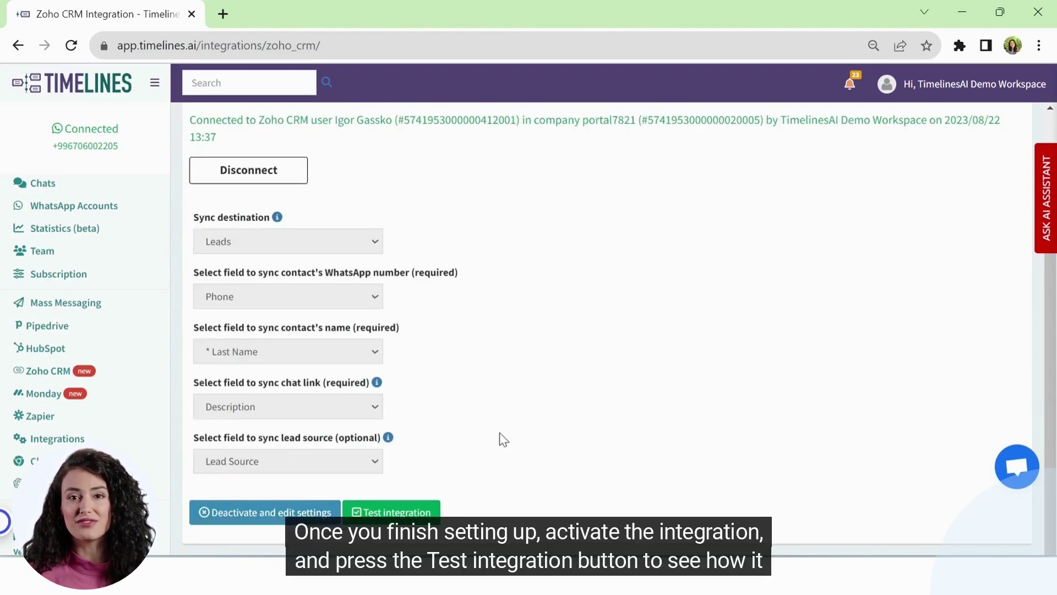
pyautogui.click(408, 512)
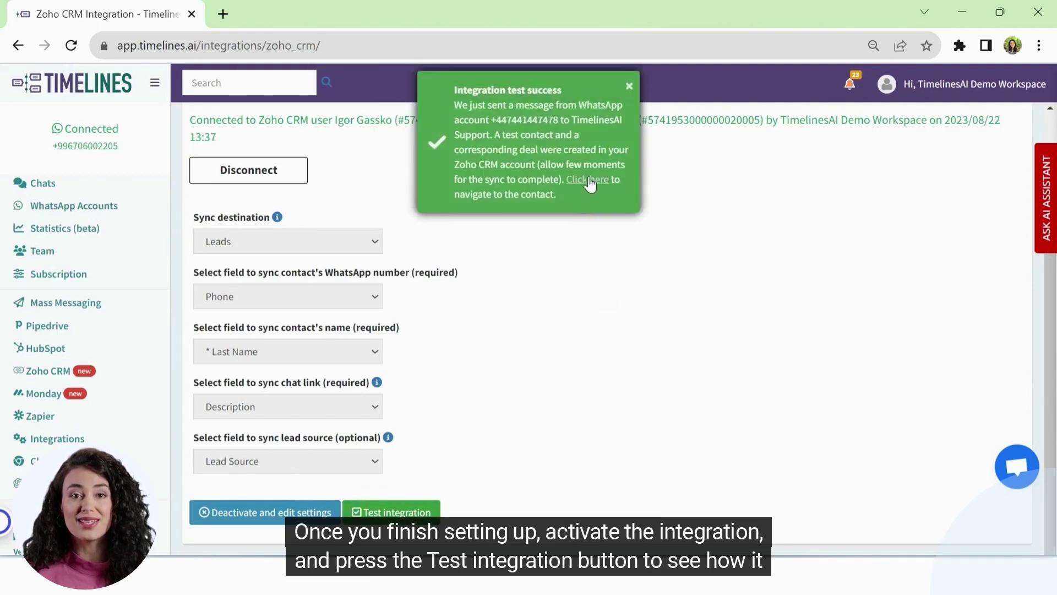
pyautogui.click(588, 180)
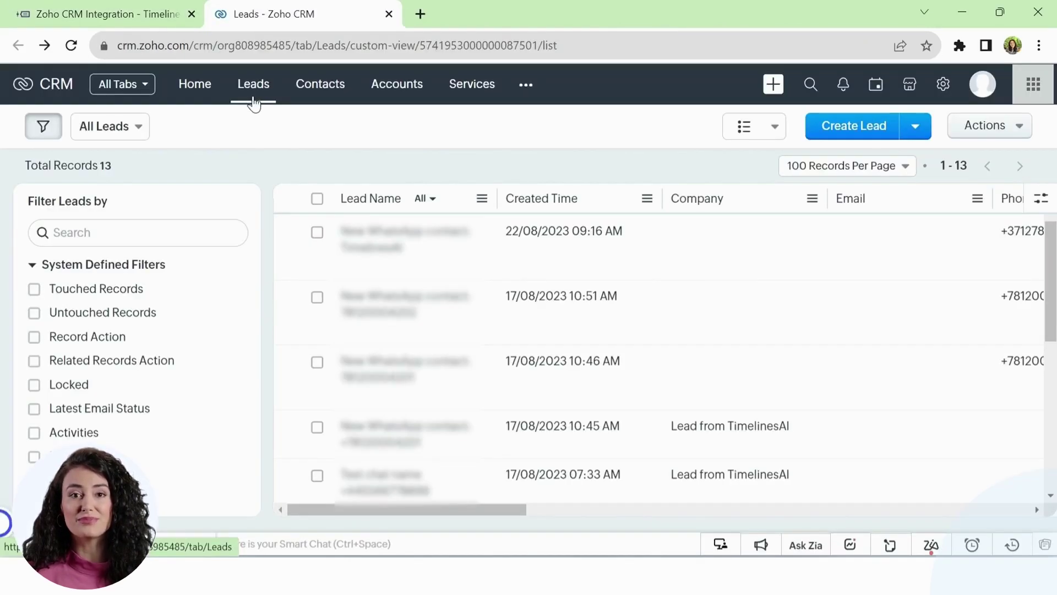
pyautogui.moveTo(392, 248)
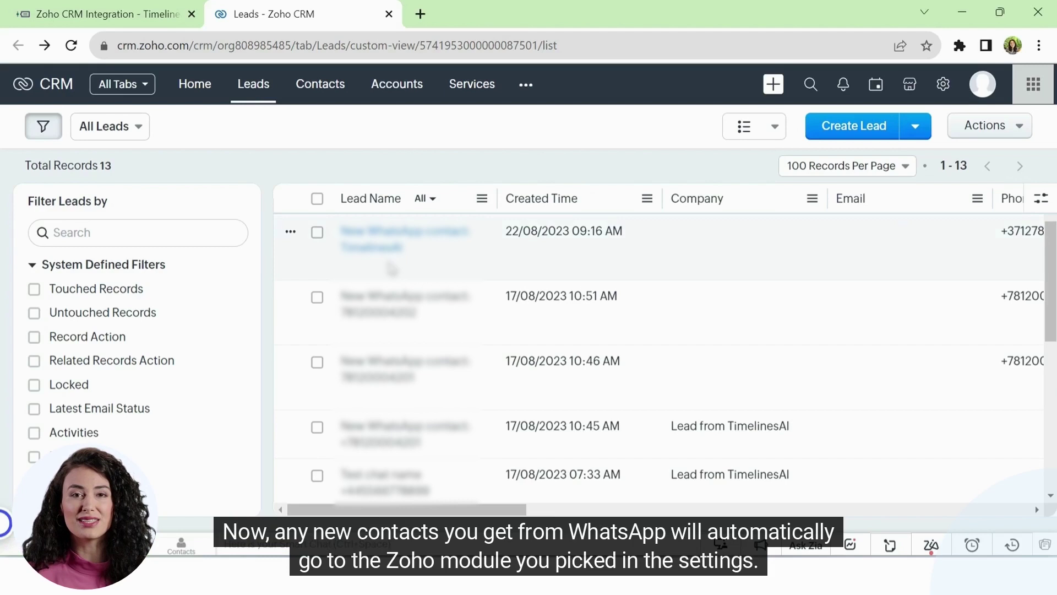
# - Open the 'New WhatsApp contact: TimelinesAI' lead and review its Description chat link
pyautogui.click(385, 249)
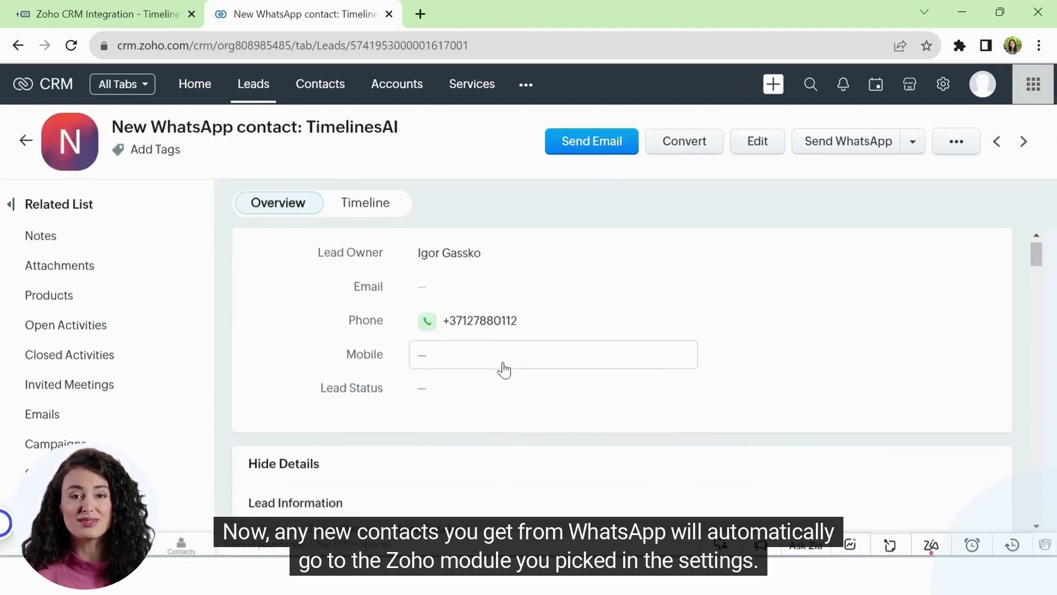
pyautogui.scroll(-3, 503, 368)
pyautogui.scroll(-2, 503, 368)
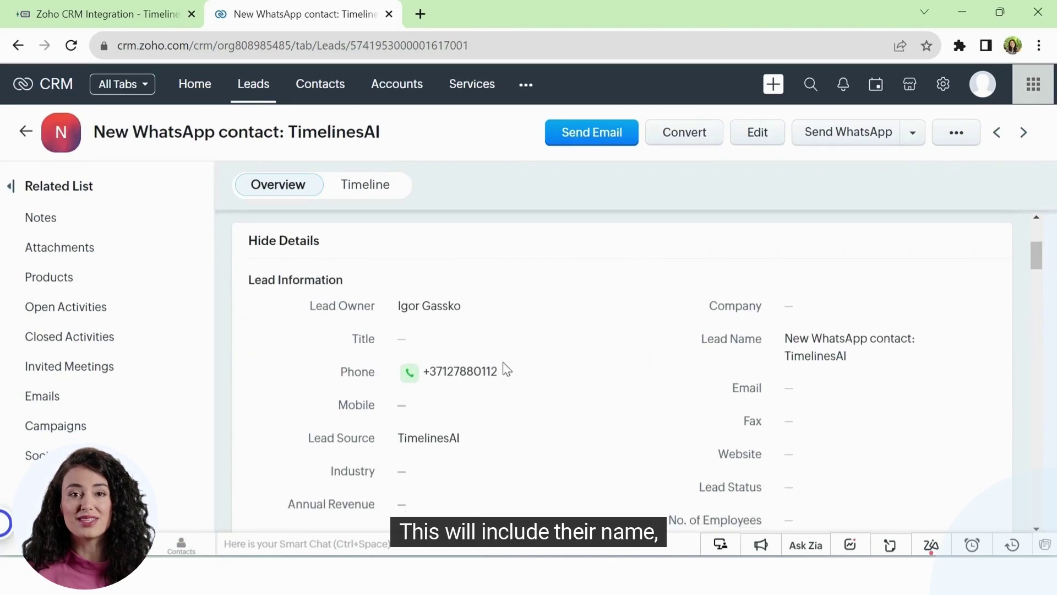
pyautogui.scroll(-2, 503, 368)
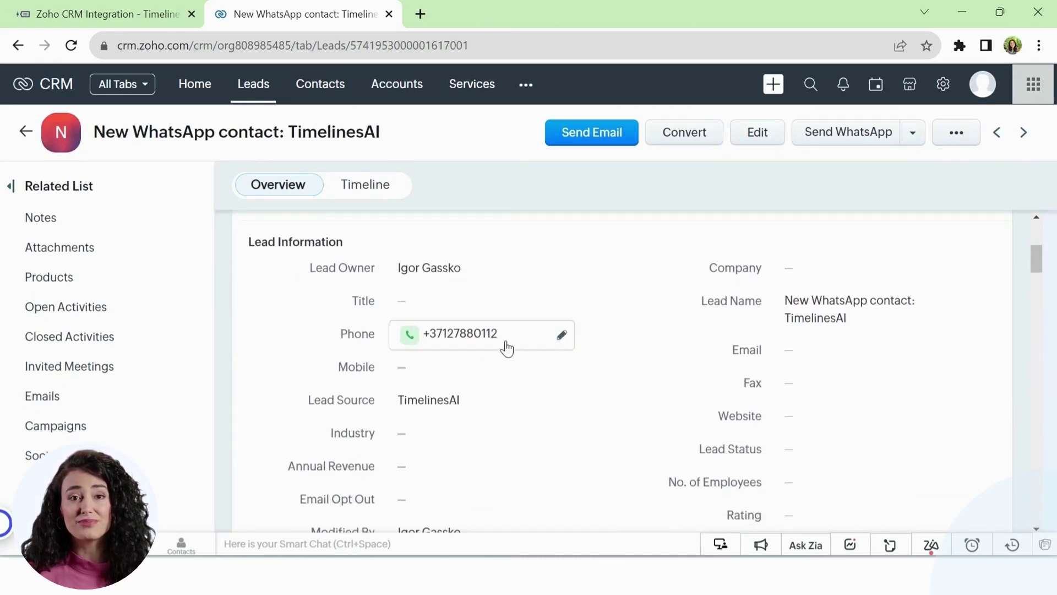
pyautogui.scroll(-1, 503, 347)
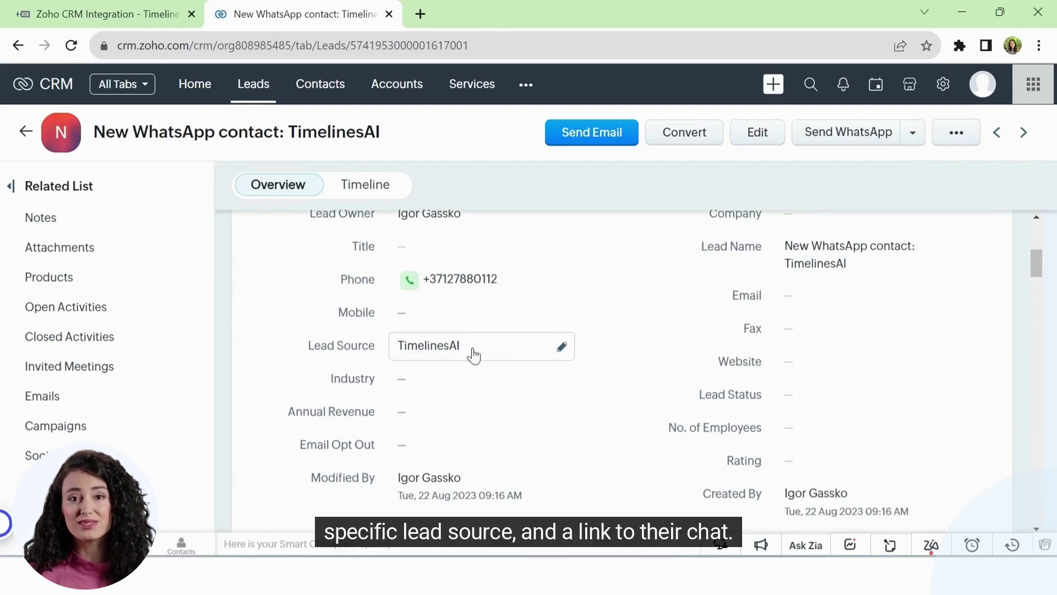
pyautogui.scroll(-2, 472, 354)
pyautogui.scroll(-2, 473, 355)
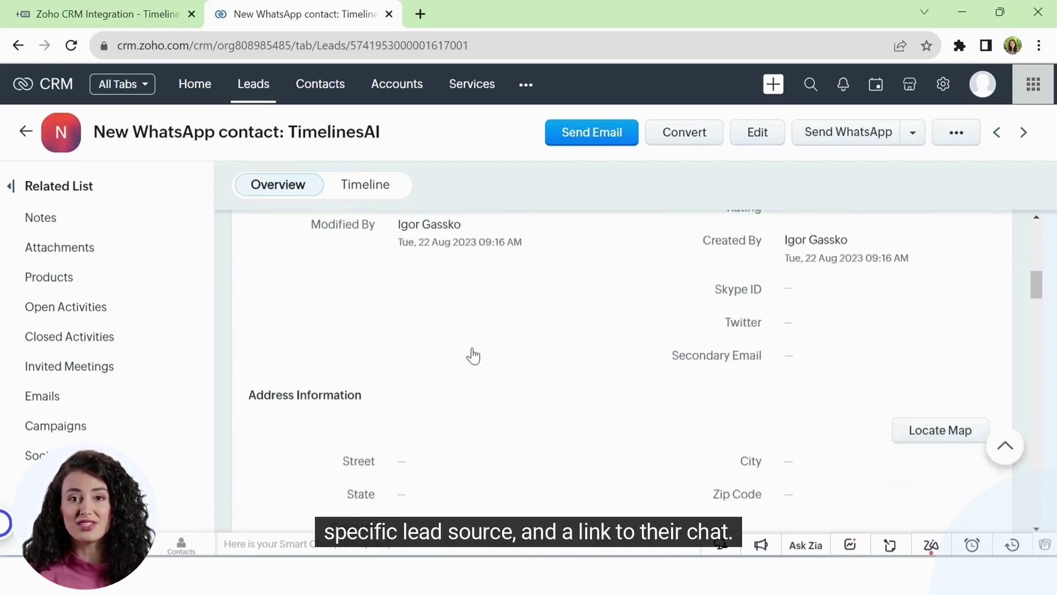
pyautogui.scroll(-3, 472, 355)
pyautogui.scroll(-1, 472, 355)
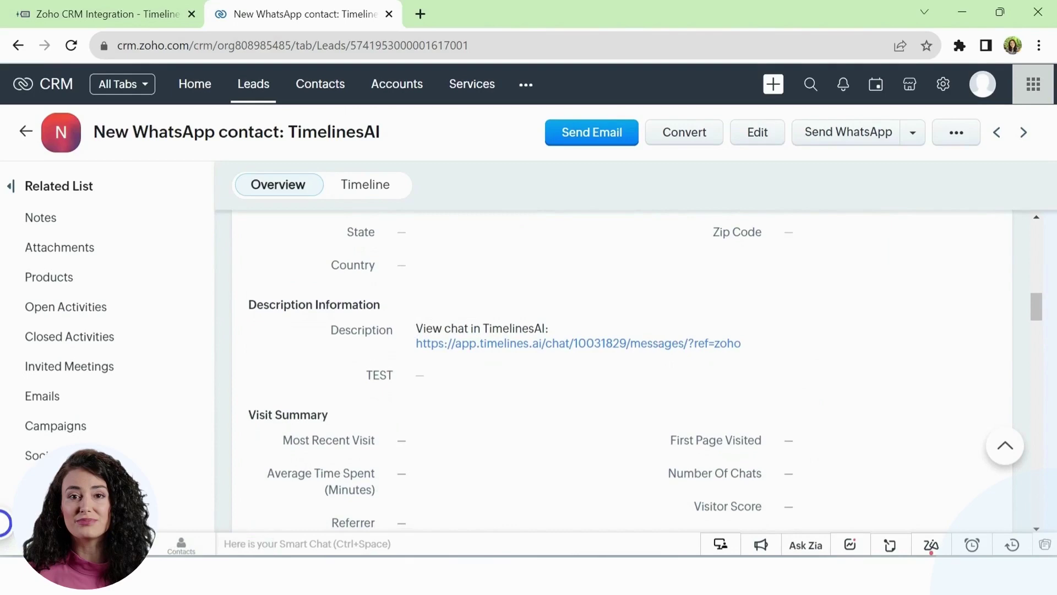
# - View the lead's WhatsApp chat, then enable the TimelinesAI browser extension
pyautogui.click(478, 344)
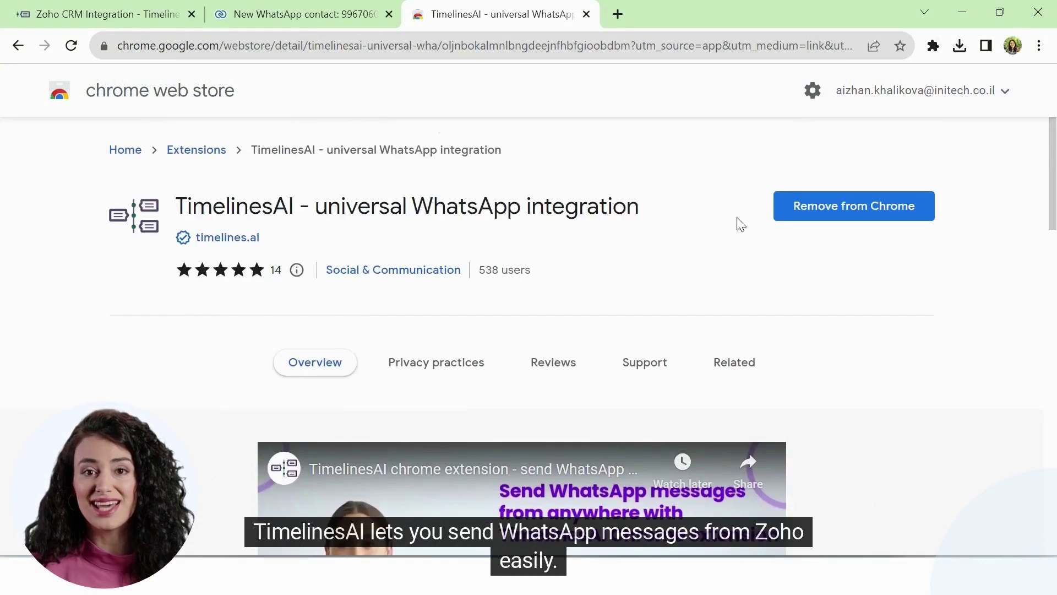
pyautogui.click(323, 18)
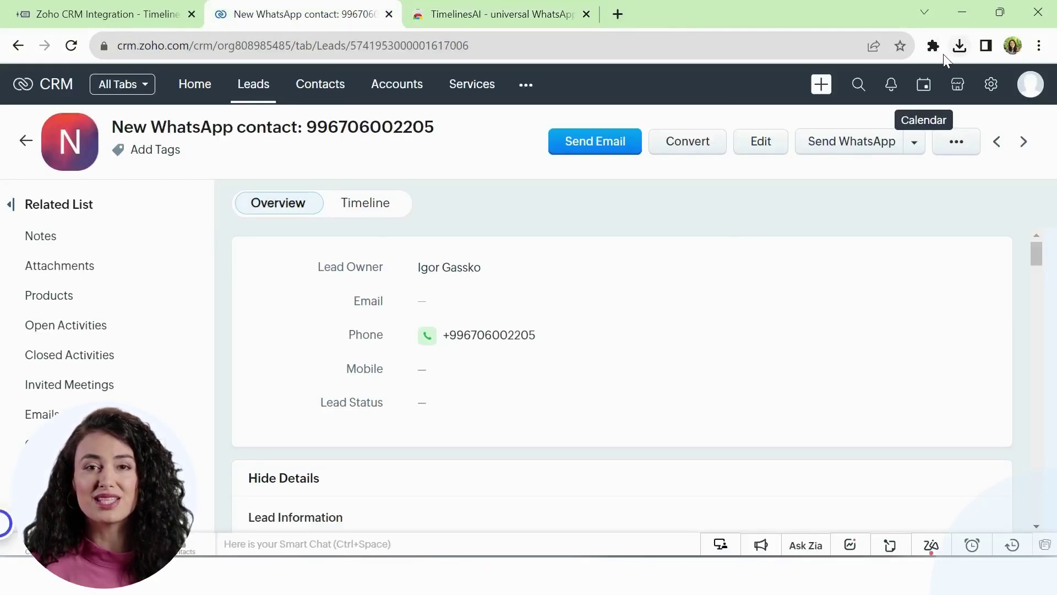
pyautogui.click(935, 48)
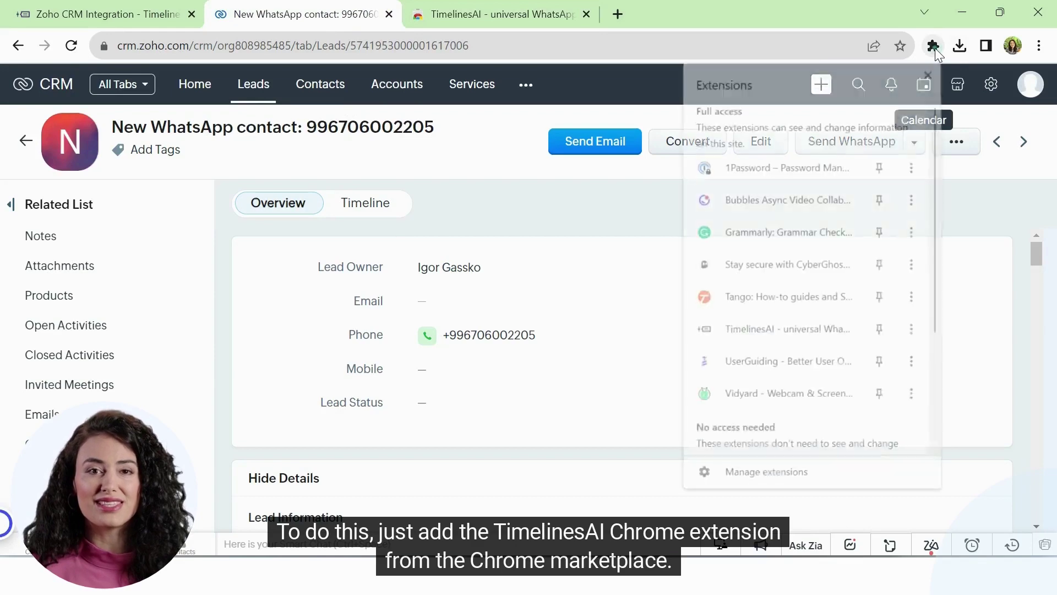
pyautogui.click(753, 333)
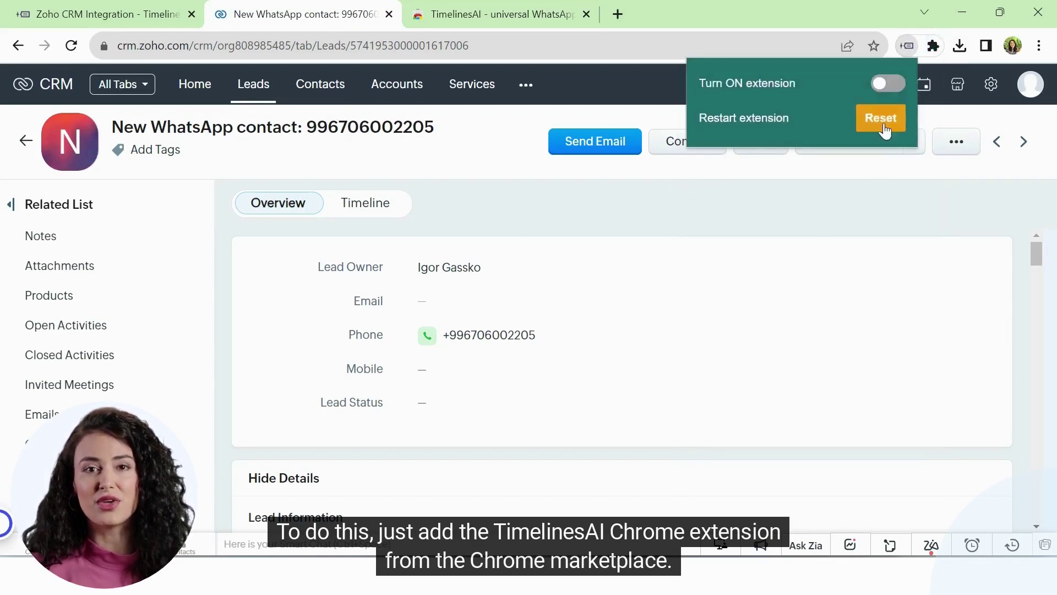
pyautogui.click(881, 86)
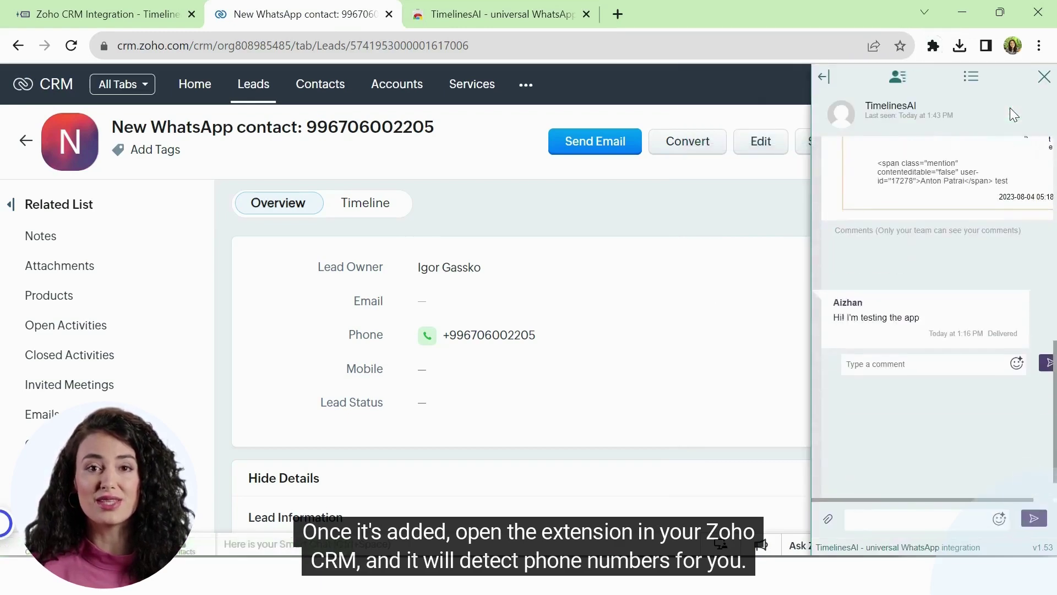
# - Send the lead a WhatsApp message from Zoho CRM and open Setup
pyautogui.scroll(2, 936, 285)
pyautogui.scroll(3, 936, 285)
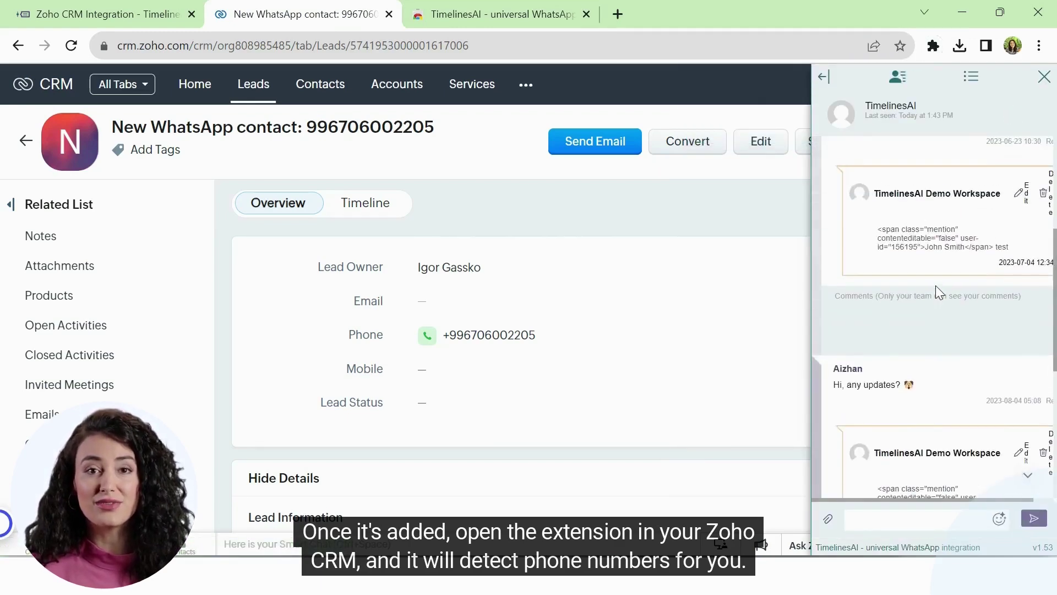
pyautogui.scroll(5, 936, 285)
pyautogui.click(871, 519)
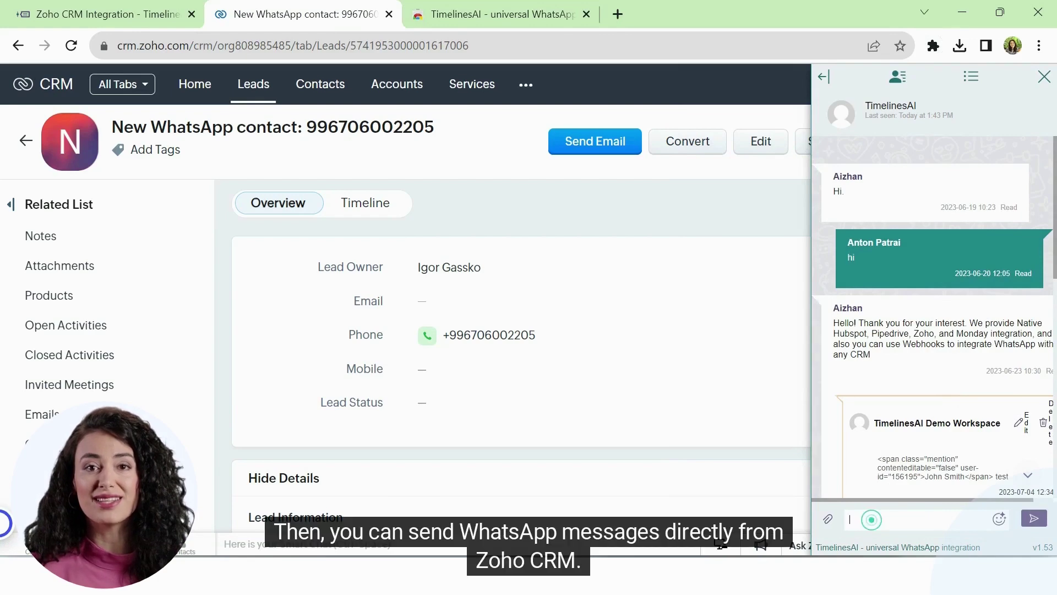
pyautogui.write('Hi! How can I help you?')
pyautogui.click(1026, 524)
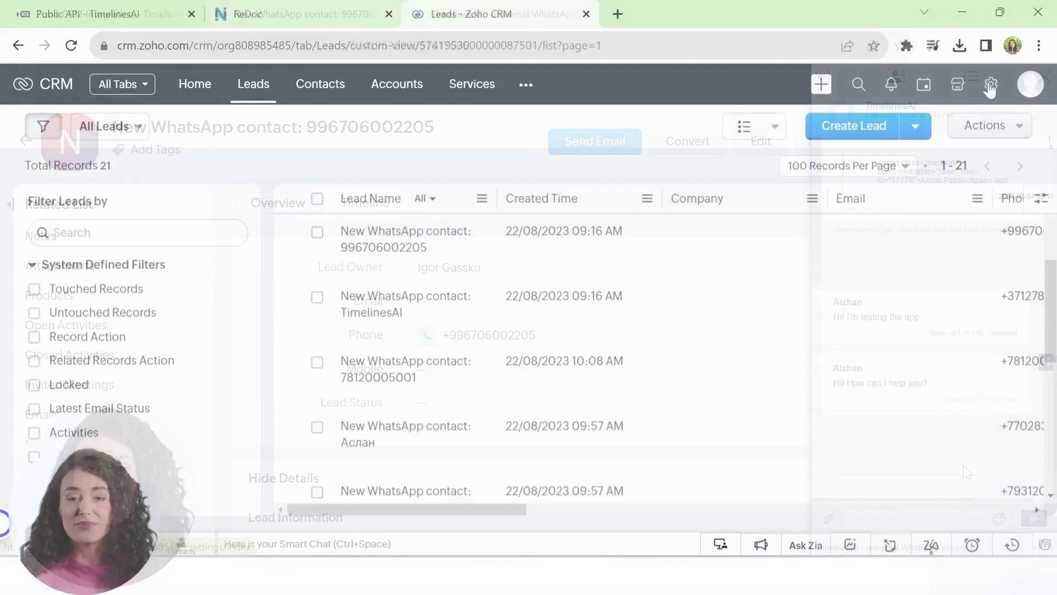
pyautogui.click(989, 86)
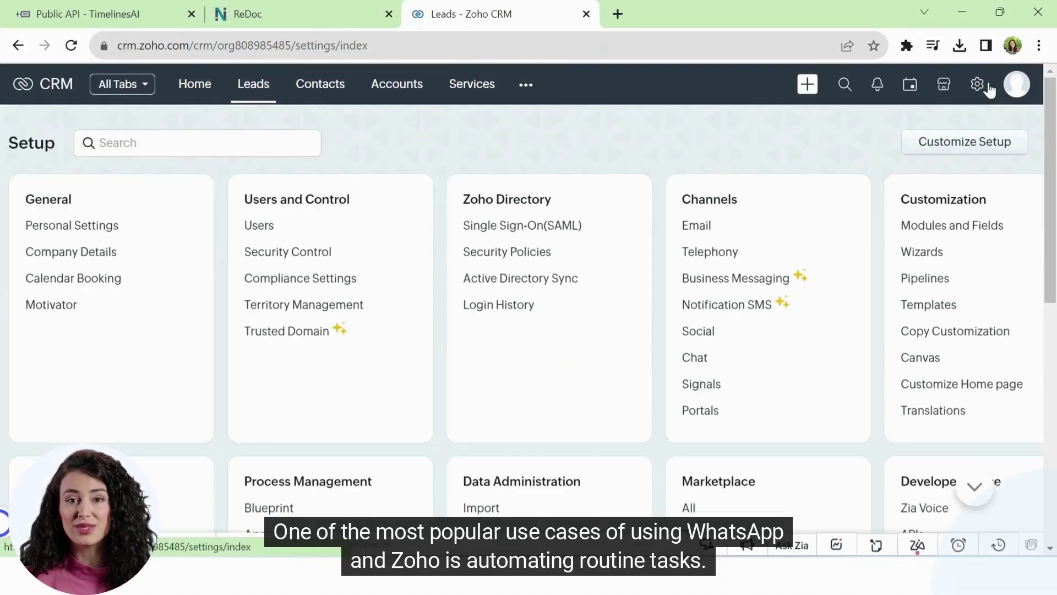
# - Create a Leads workflow rule named 'Create a Deal' under Workflow Rules
pyautogui.click(66, 507)
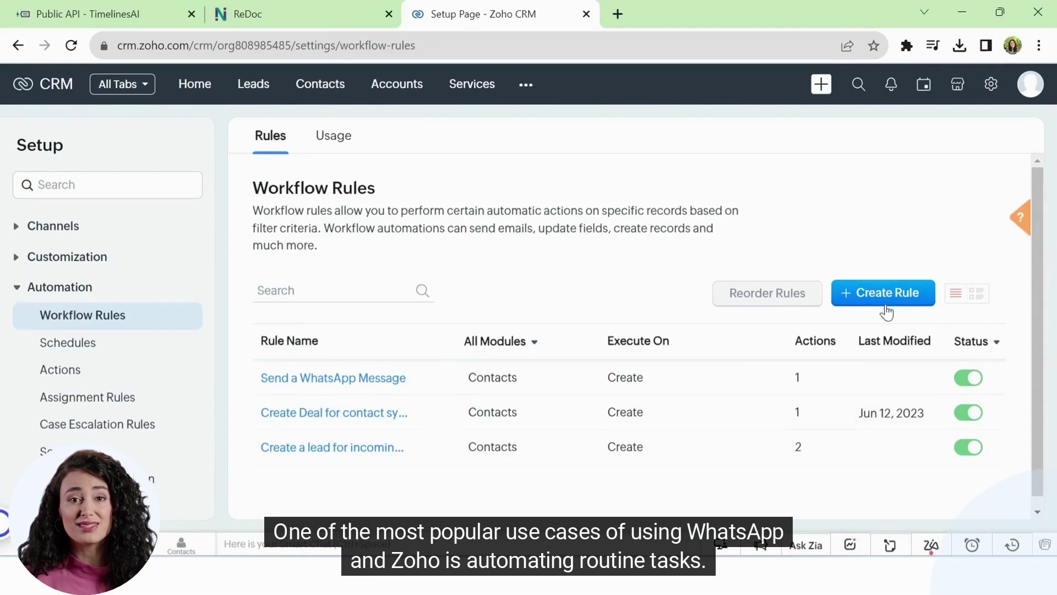
pyautogui.click(885, 300)
pyautogui.click(490, 147)
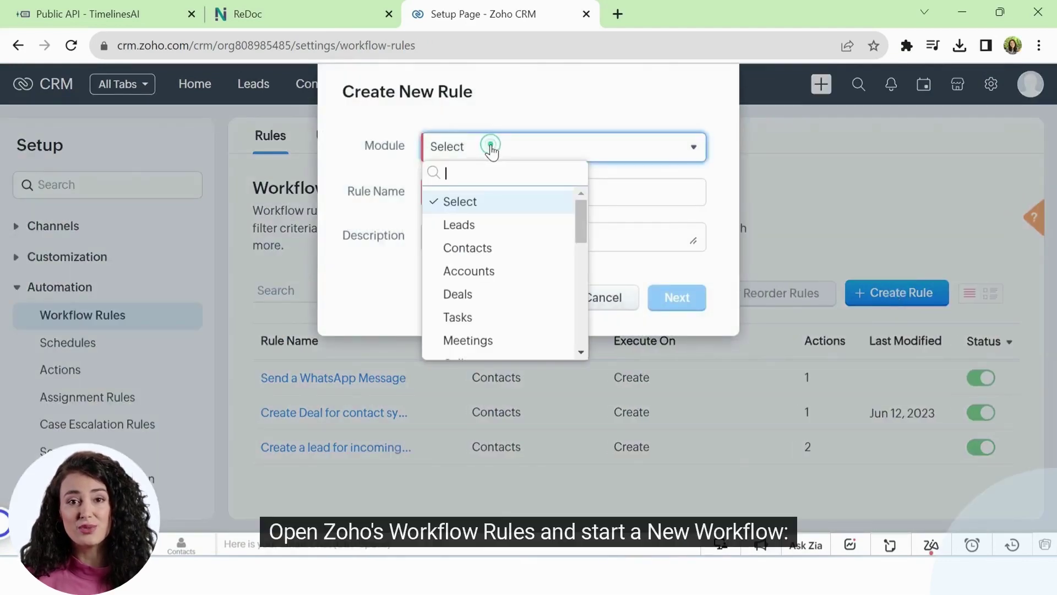
pyautogui.click(467, 227)
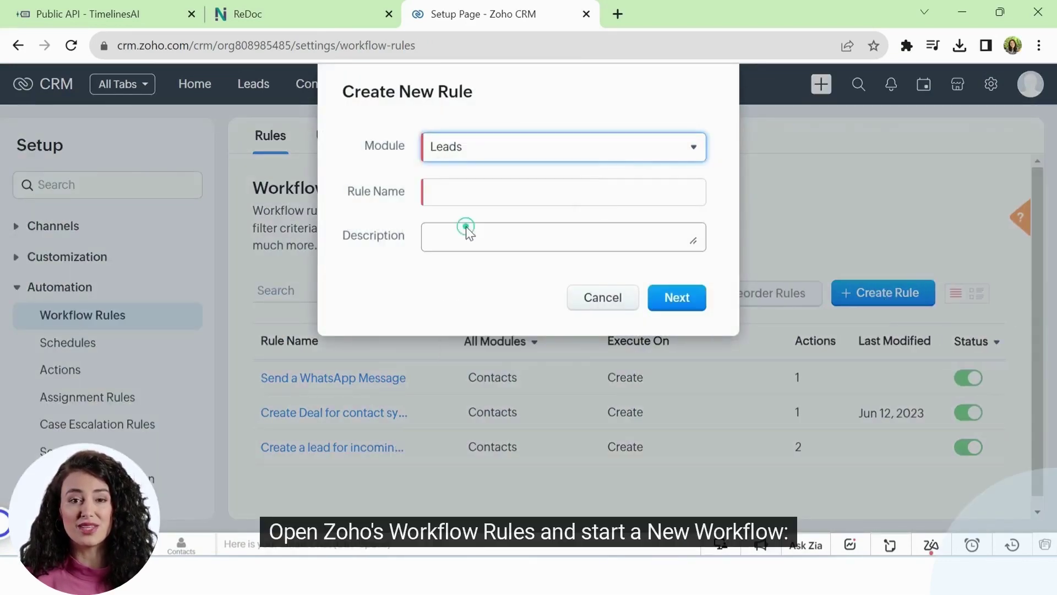
pyautogui.click(480, 191)
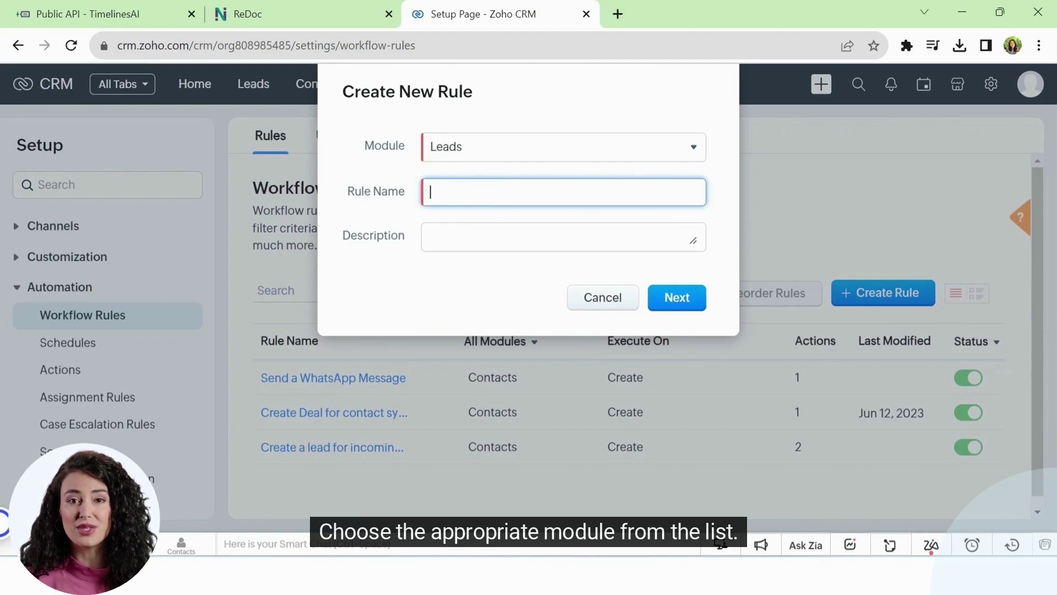
pyautogui.write('Create a De')
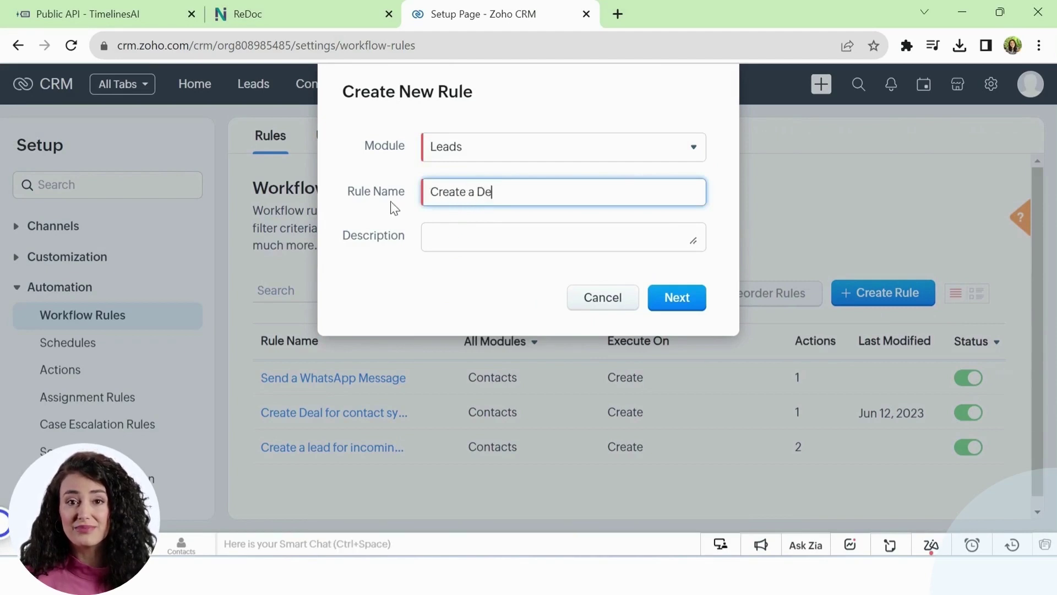
pyautogui.write('al')
pyautogui.press('Tab')
pyautogui.click(669, 297)
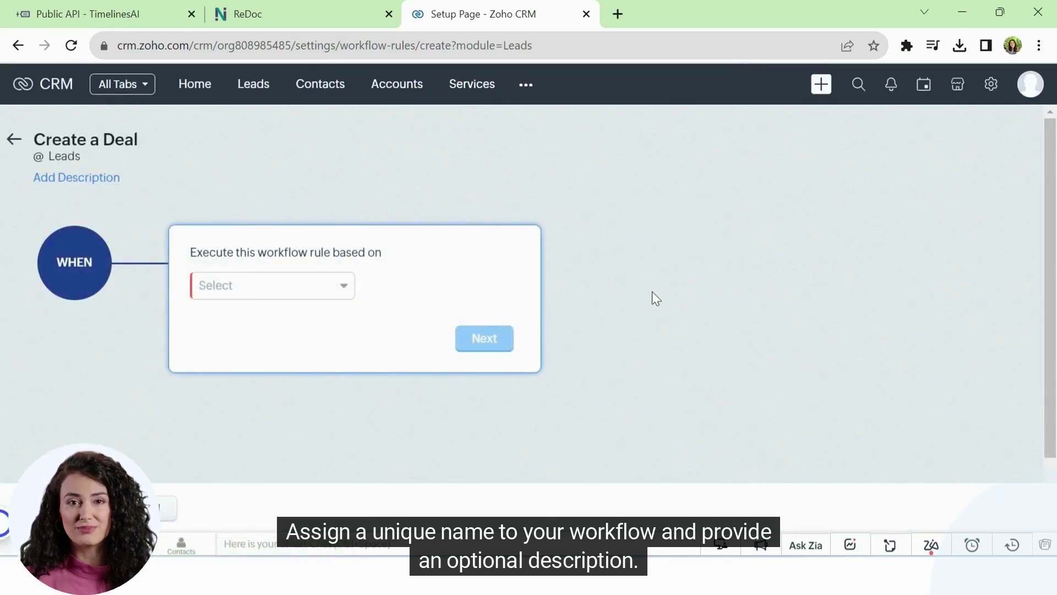
# - Trigger the rule on the Create record action
pyautogui.click(342, 293)
pyautogui.click(304, 319)
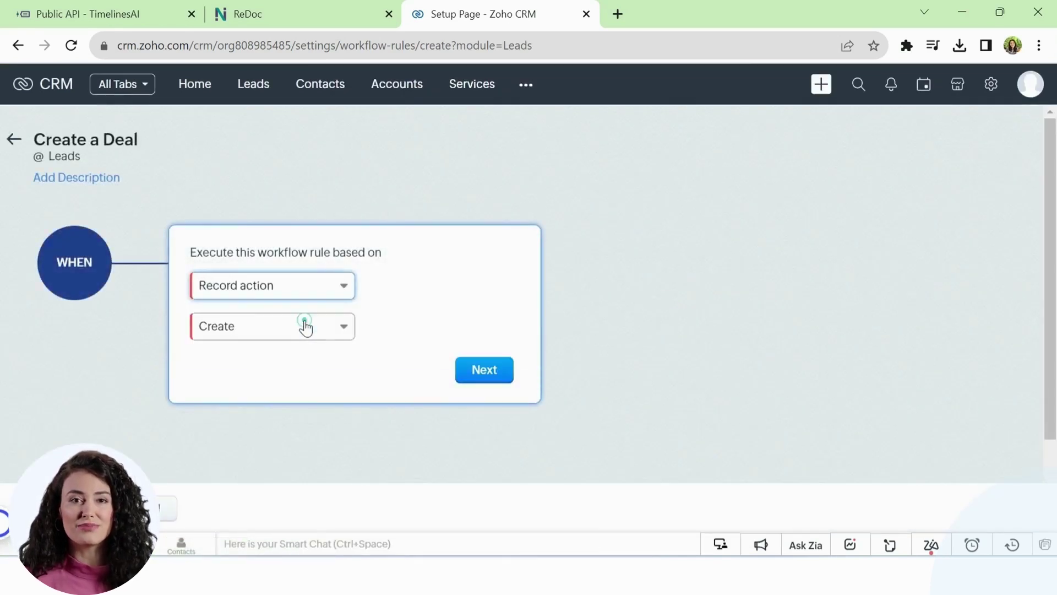
pyautogui.click(290, 332)
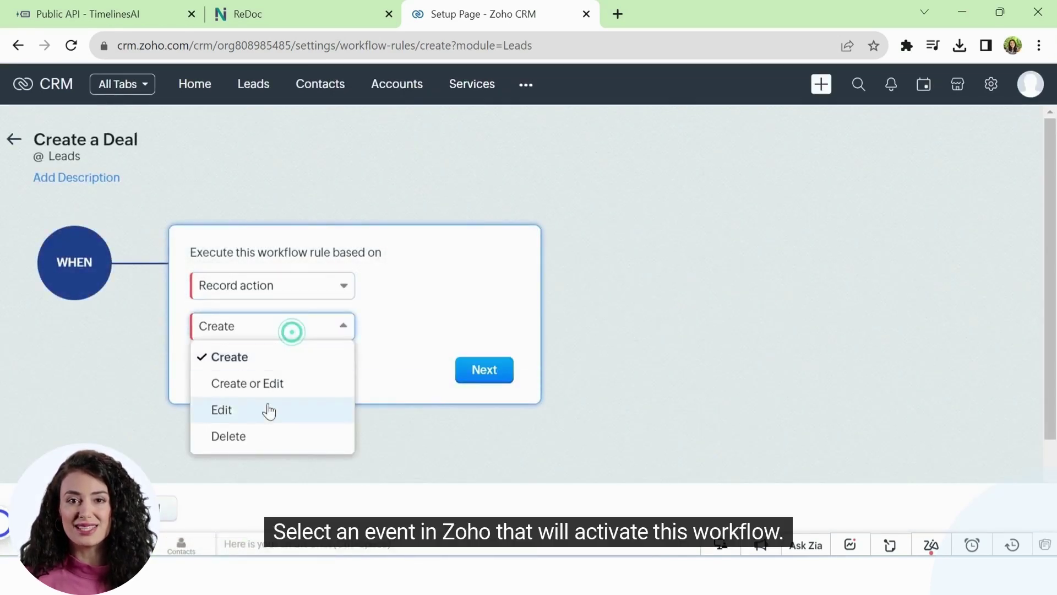
pyautogui.click(244, 356)
pyautogui.click(484, 369)
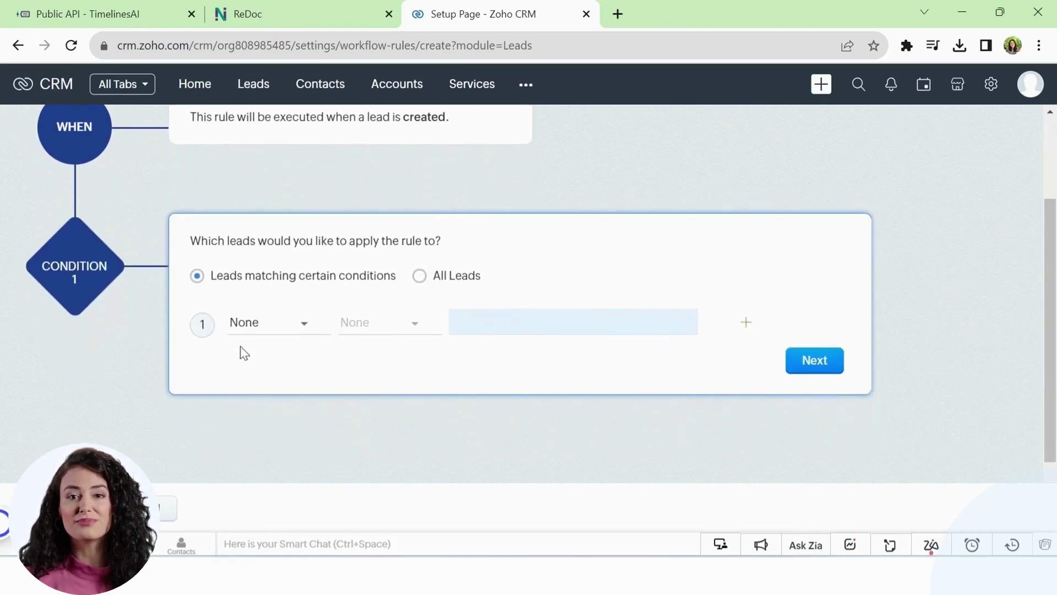
# - Add the condition Lead Source is TimelinesAI
pyautogui.click(277, 322)
pyautogui.write('L')
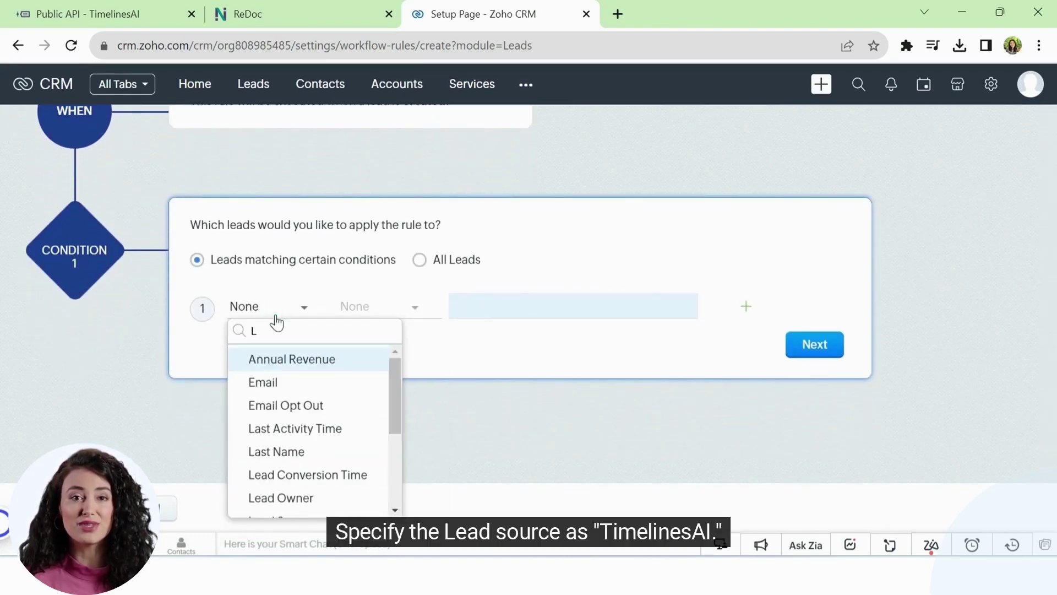
pyautogui.write('ea')
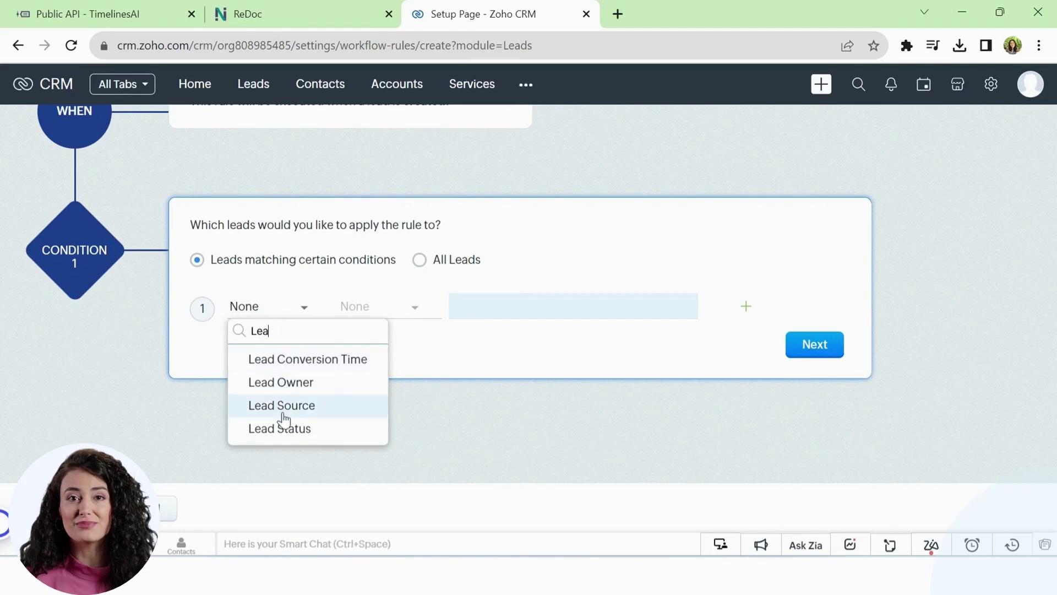
pyautogui.click(283, 408)
pyautogui.click(379, 308)
pyautogui.click(377, 354)
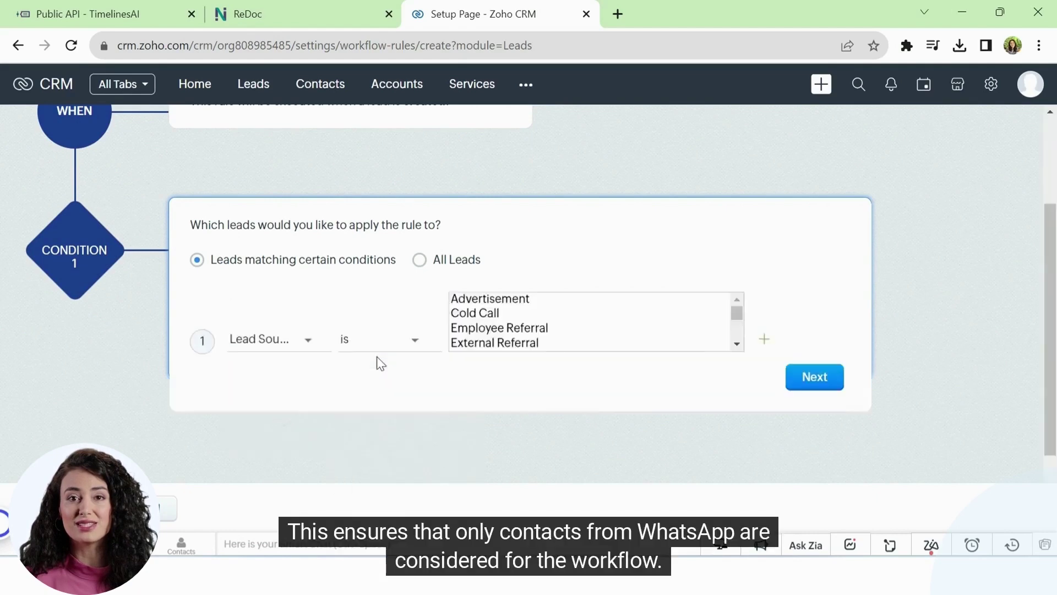
pyautogui.click(504, 309)
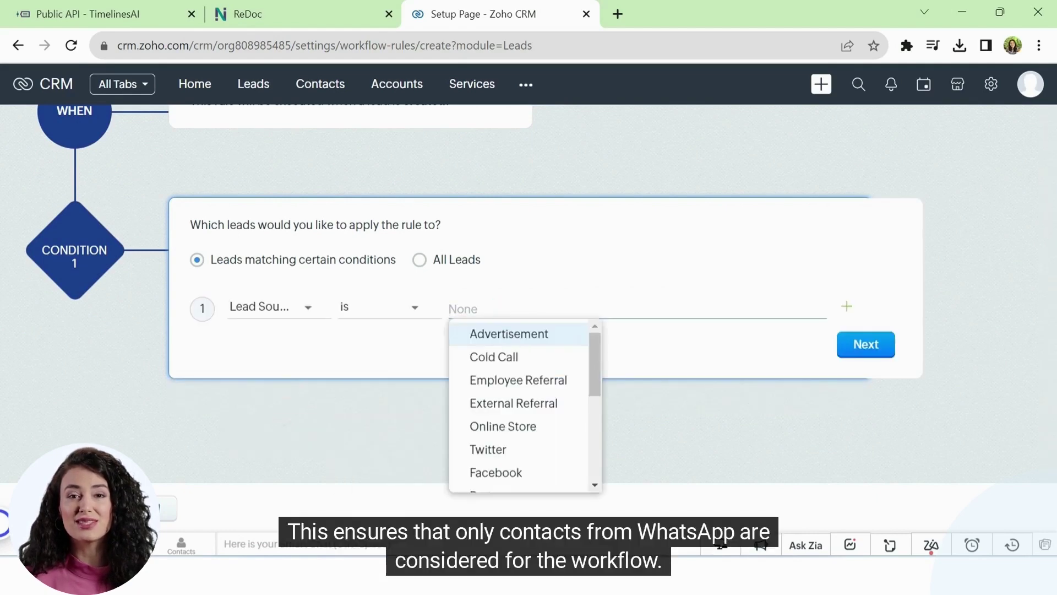
pyautogui.write('Timeli')
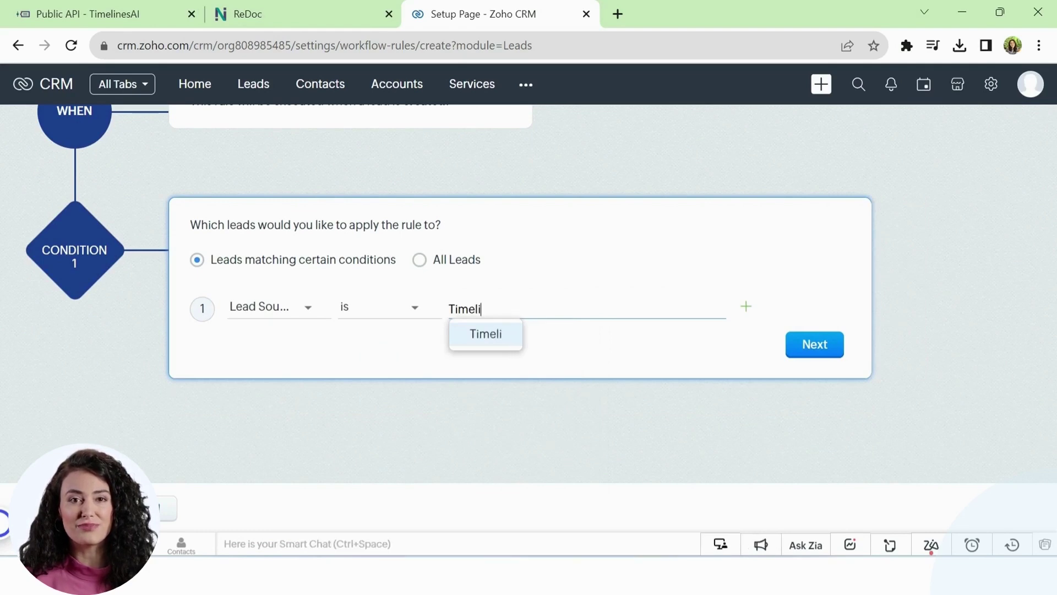
pyautogui.write('nesAI')
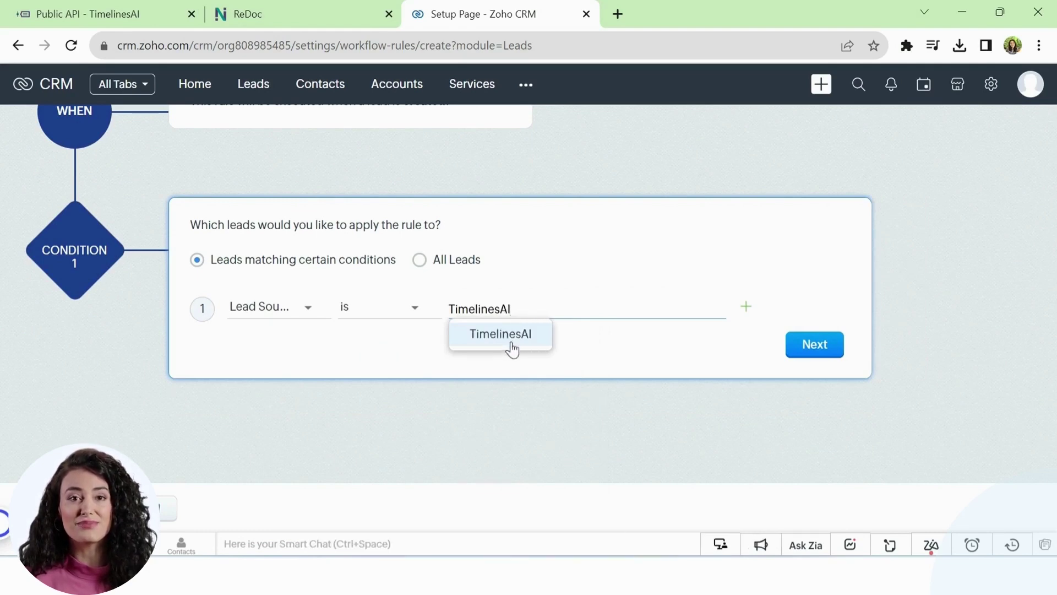
pyautogui.click(512, 347)
pyautogui.click(812, 351)
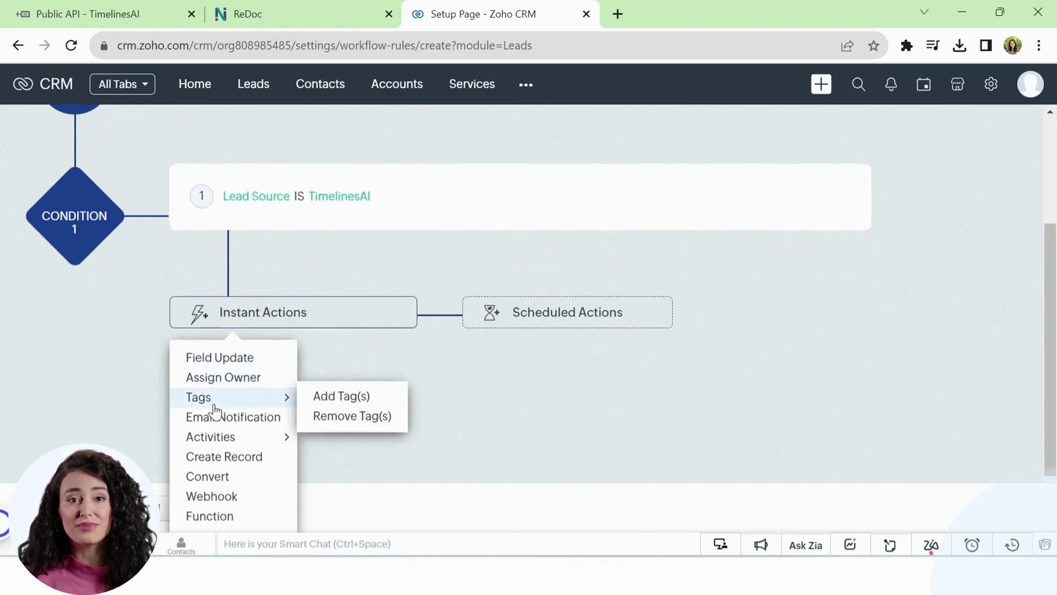
# - Add a Create Record instant action for Deals with the Standard layout
pyautogui.scroll(-1, 212, 405)
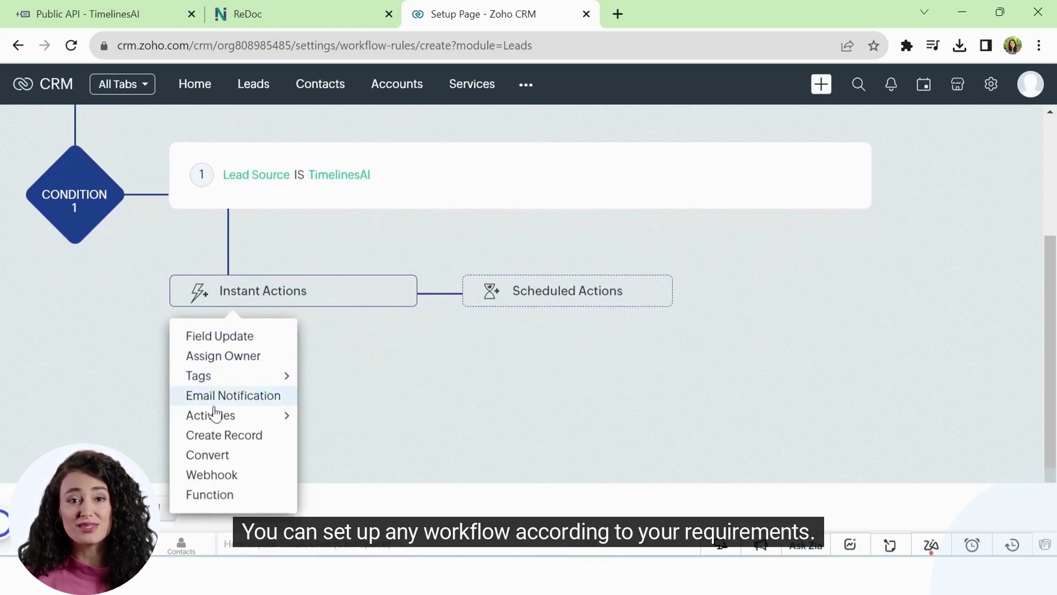
pyautogui.click(216, 435)
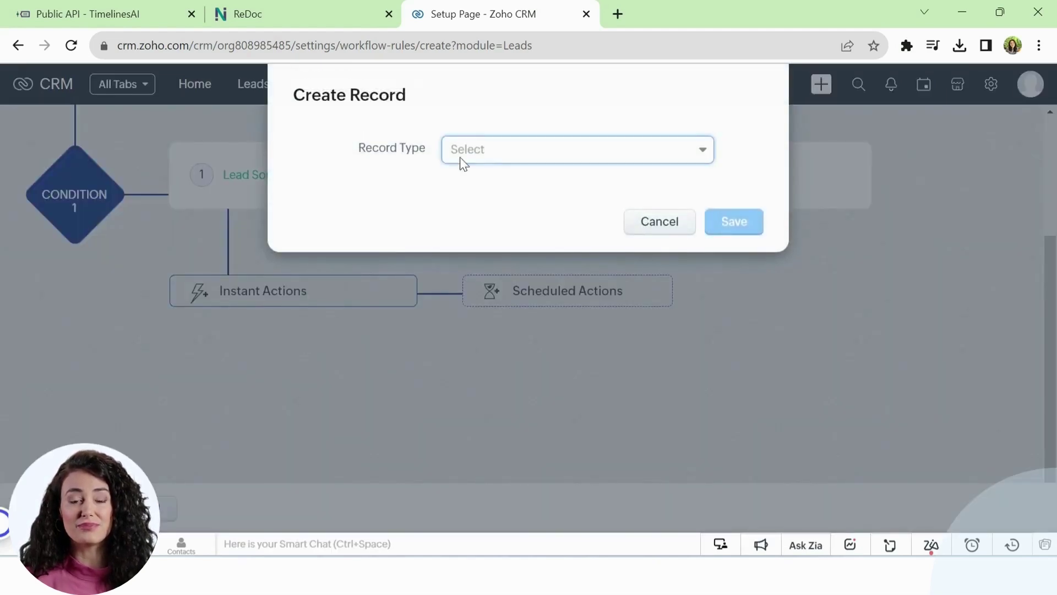
pyautogui.click(489, 154)
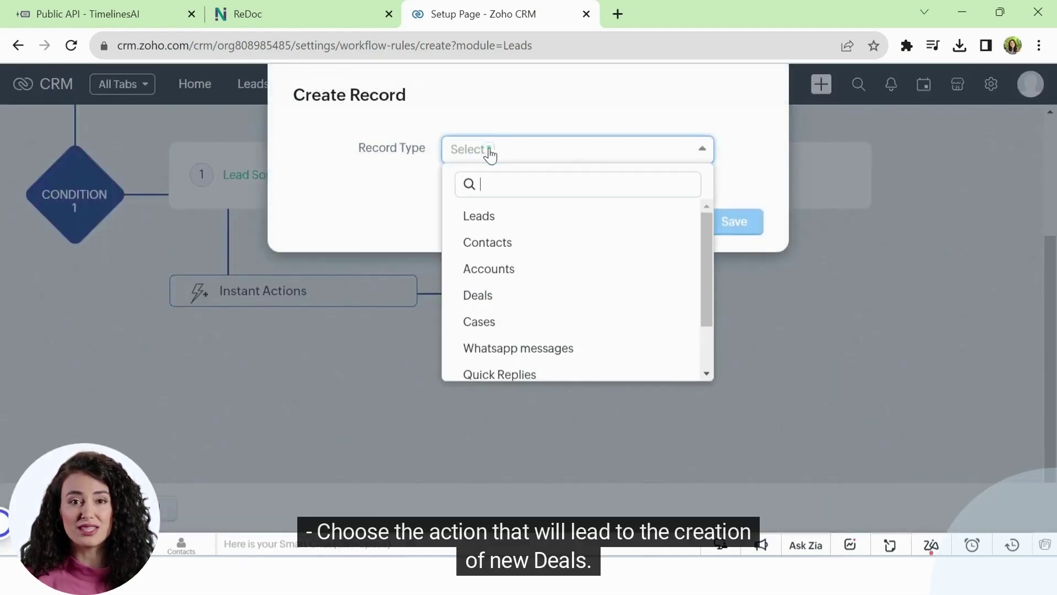
pyautogui.click(497, 301)
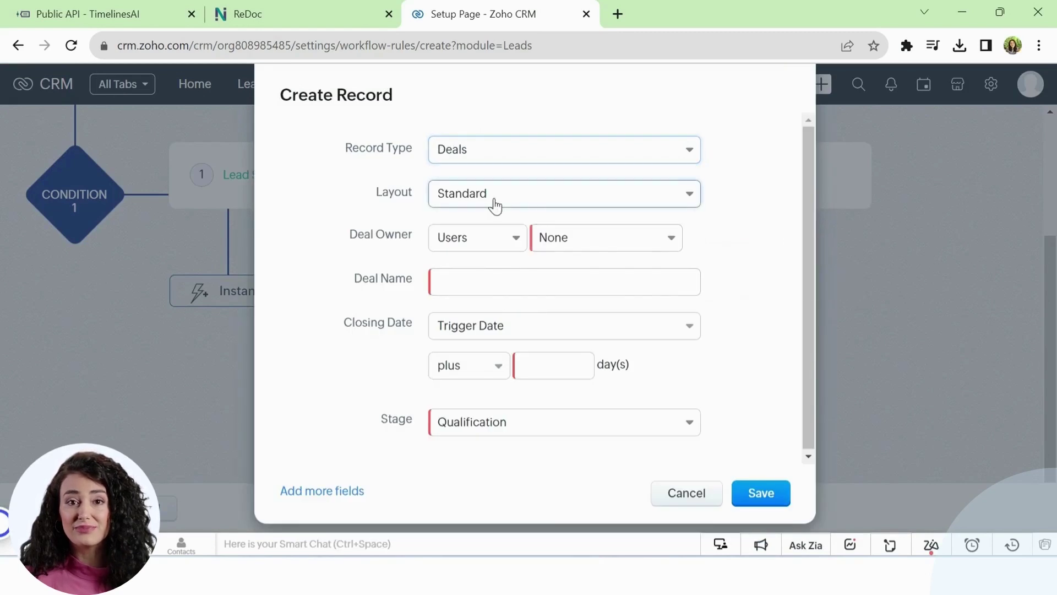
pyautogui.click(495, 201)
pyautogui.click(501, 226)
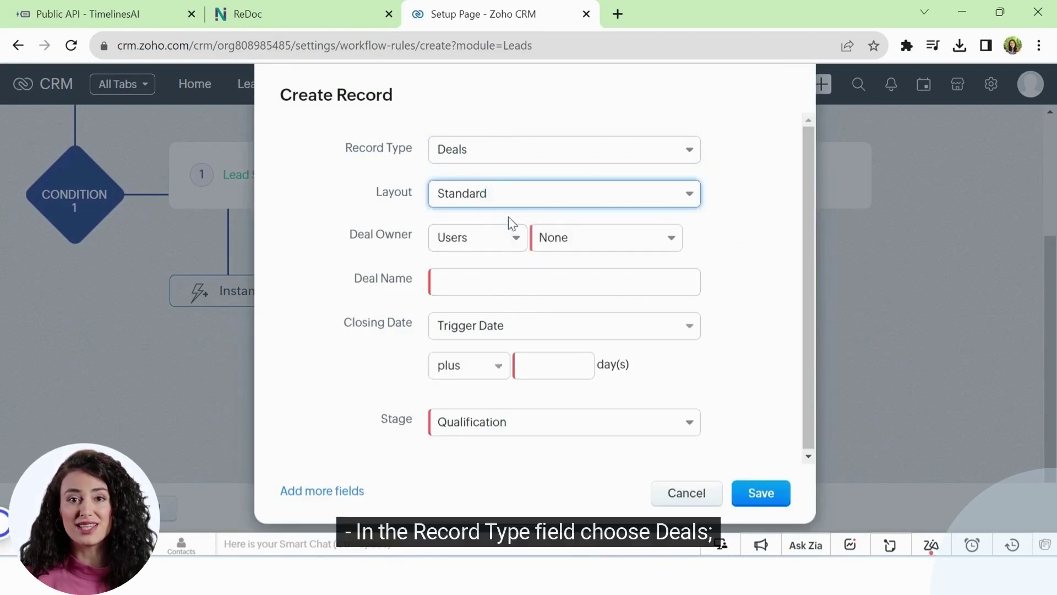
# - Set deal owner to Lead Owner, name to Company, closing date +30 days, and save
pyautogui.click(474, 242)
pyautogui.click(475, 299)
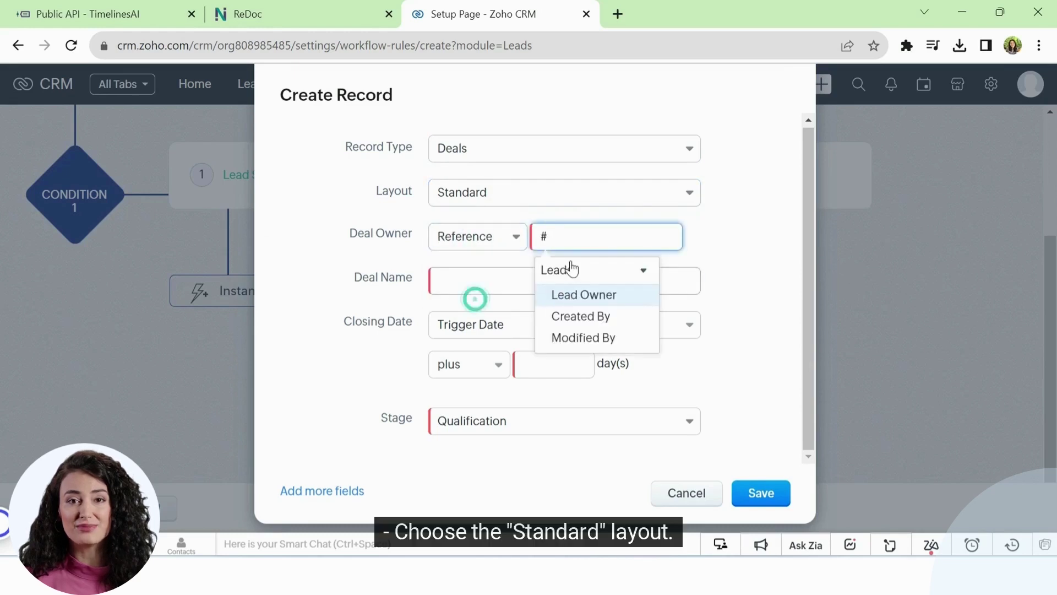
pyautogui.click(597, 297)
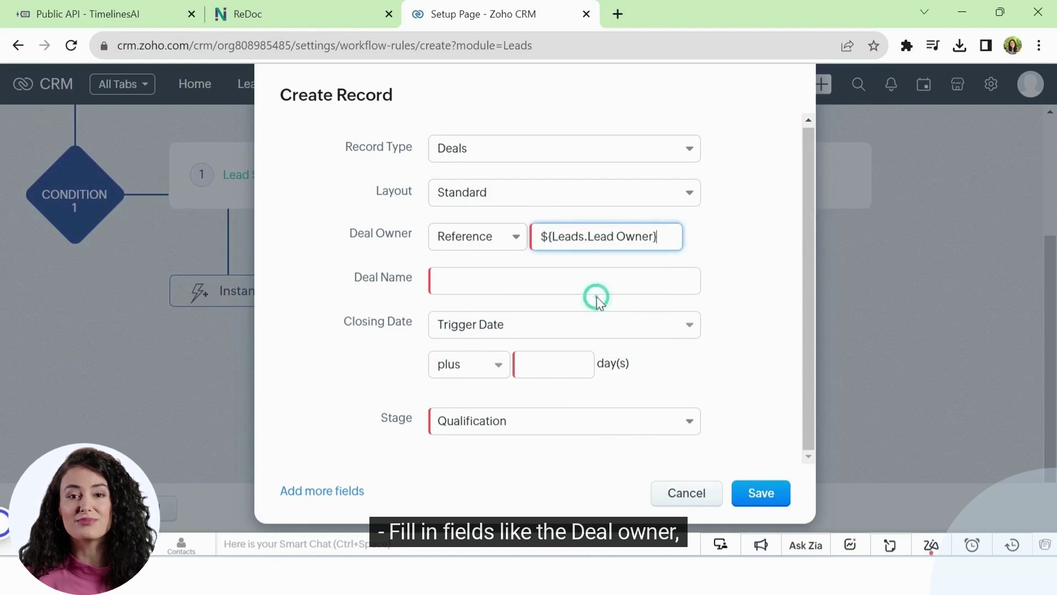
pyautogui.click(468, 284)
pyautogui.write('#')
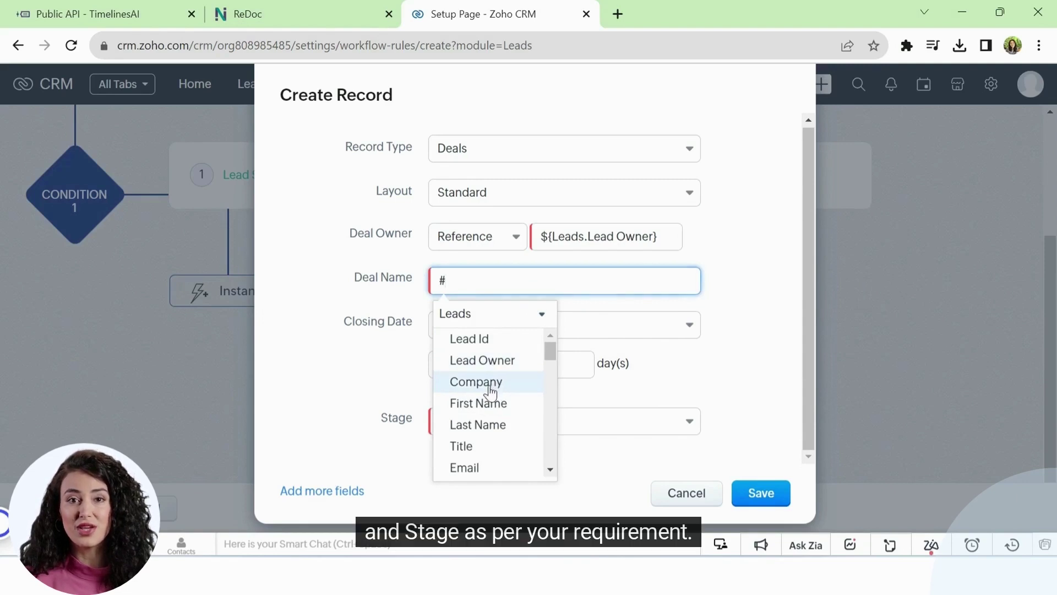
pyautogui.click(496, 383)
pyautogui.press('Tab')
pyautogui.press('Tab')
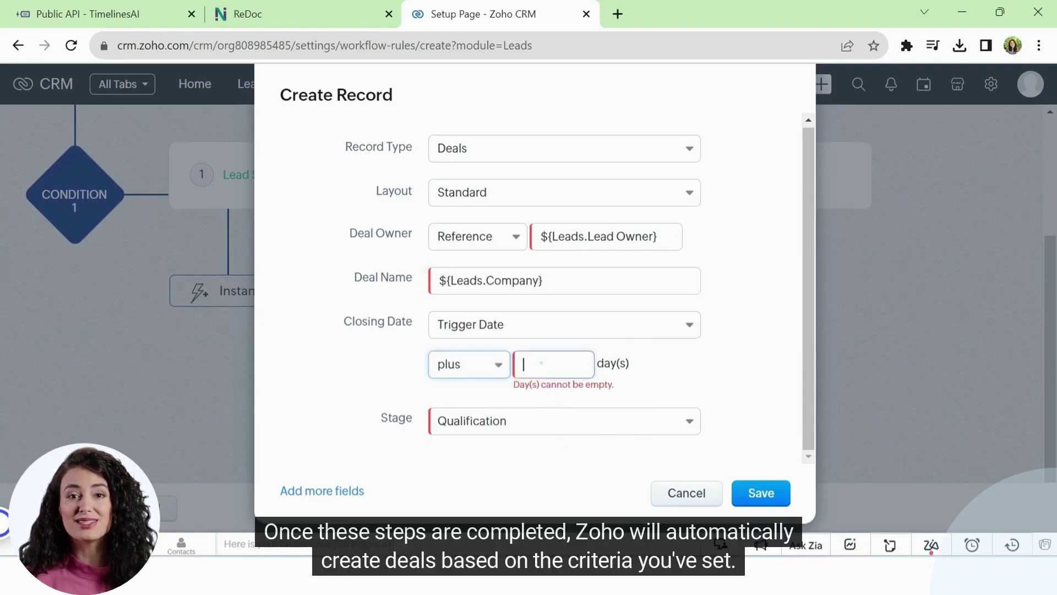
pyautogui.press('Tab')
pyautogui.write('30')
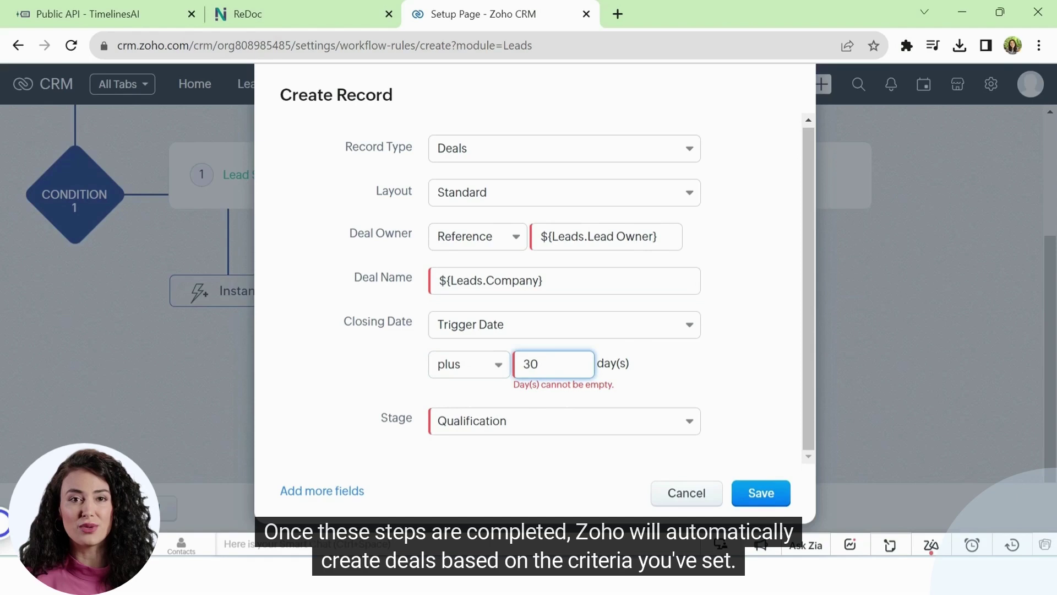
pyautogui.click(752, 494)
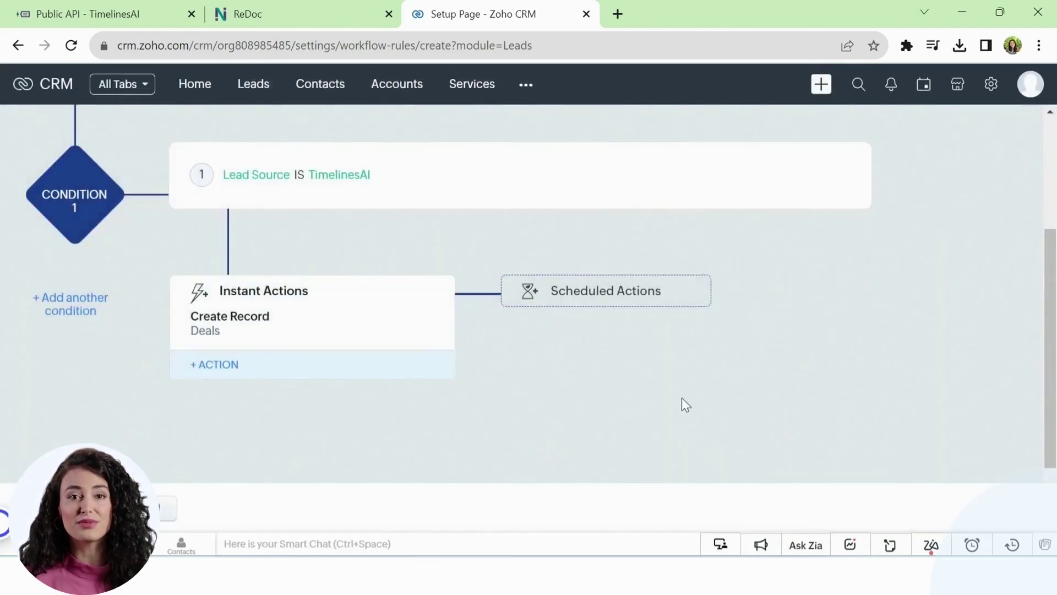
pyautogui.scroll(3, 682, 398)
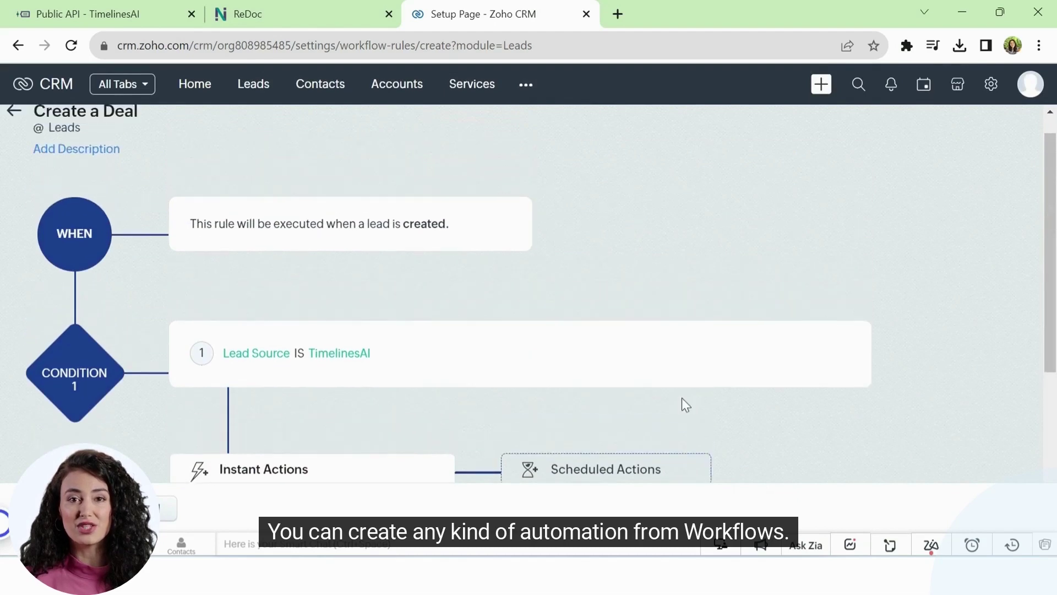
pyautogui.scroll(-3, 681, 405)
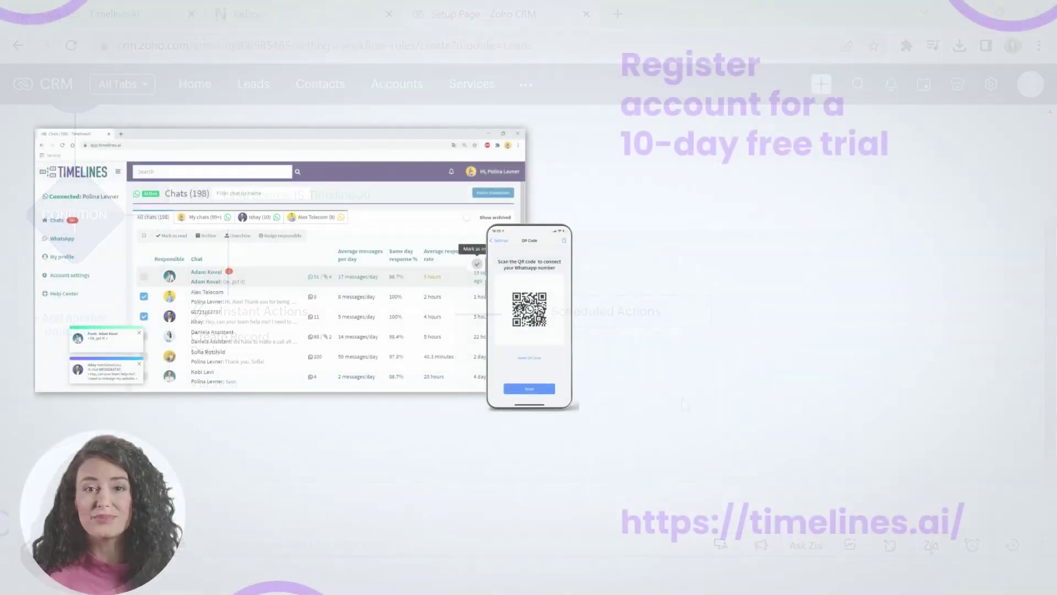